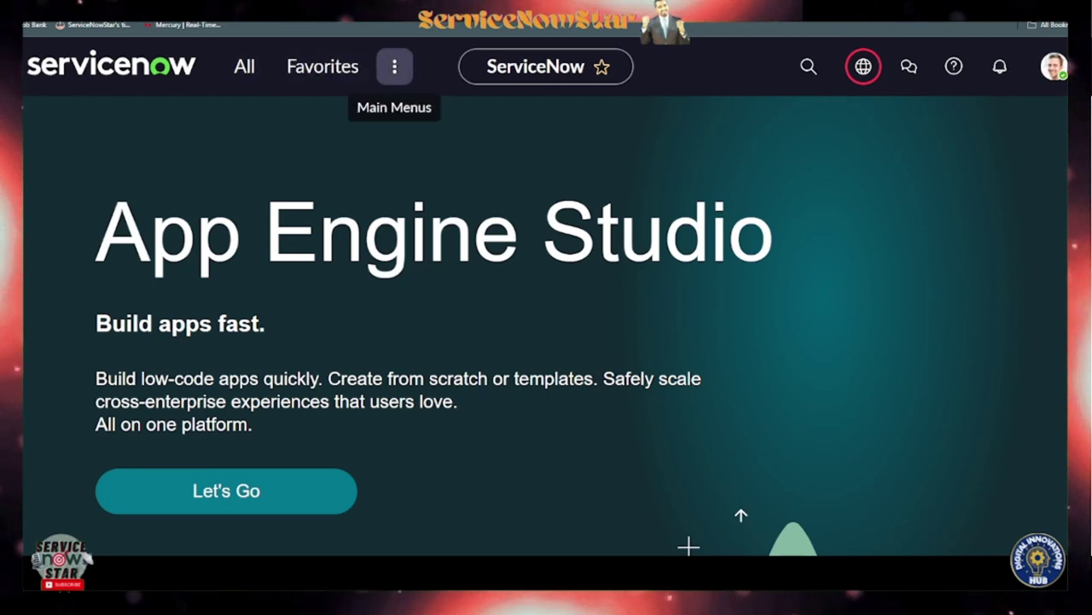
# Step: Open Vulnerability Manager Workspace from the Workspaces menu, showing 428 Host Vulnerabilities records
pyautogui.click(394, 69)
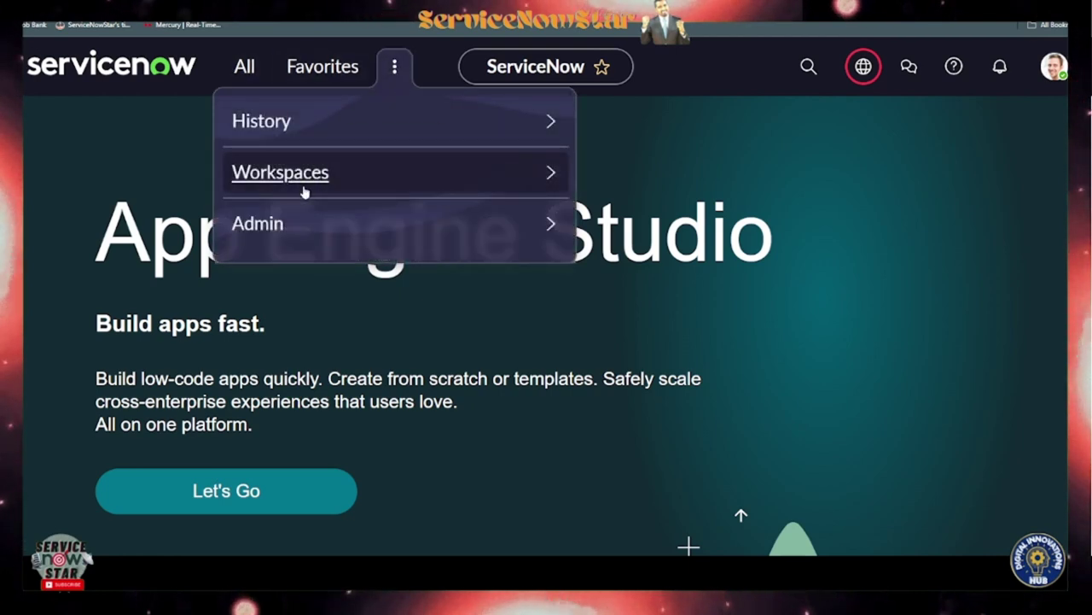
pyautogui.click(555, 175)
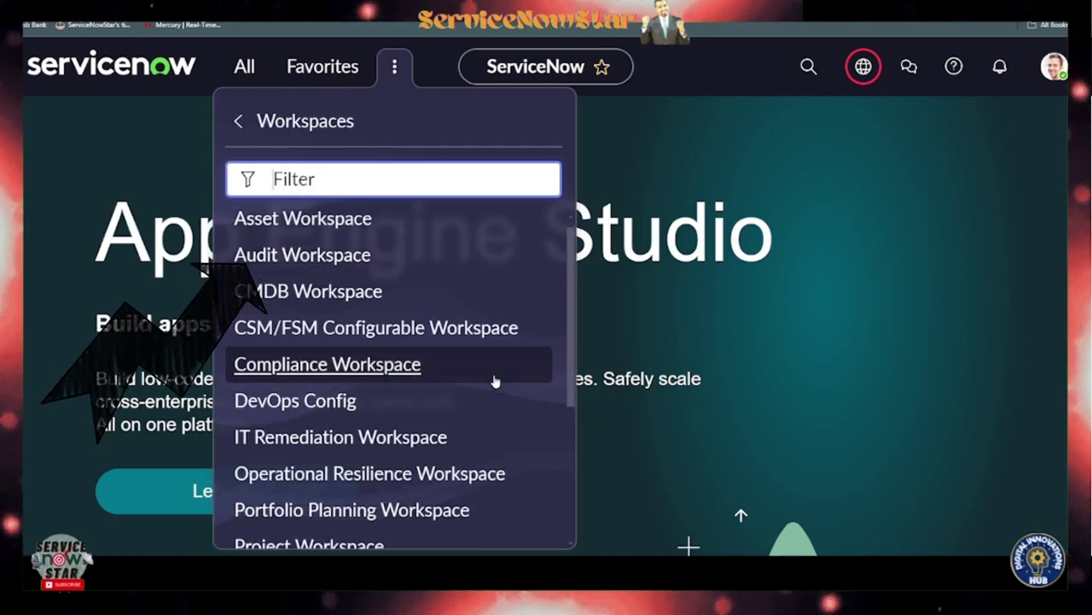
pyautogui.scroll(-3, 495, 381)
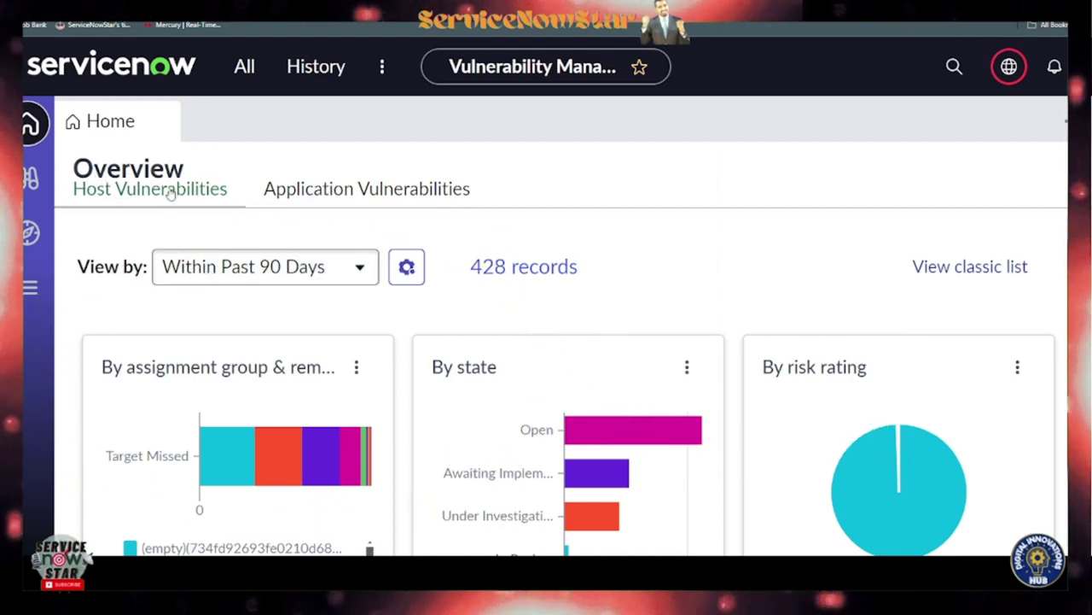
pyautogui.click(360, 189)
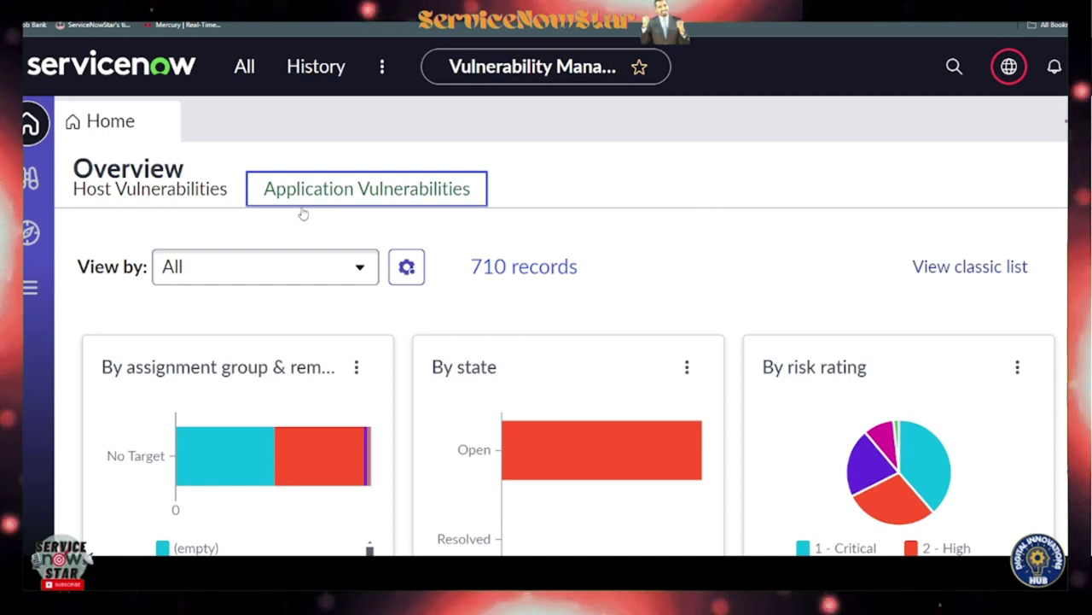
pyautogui.click(156, 201)
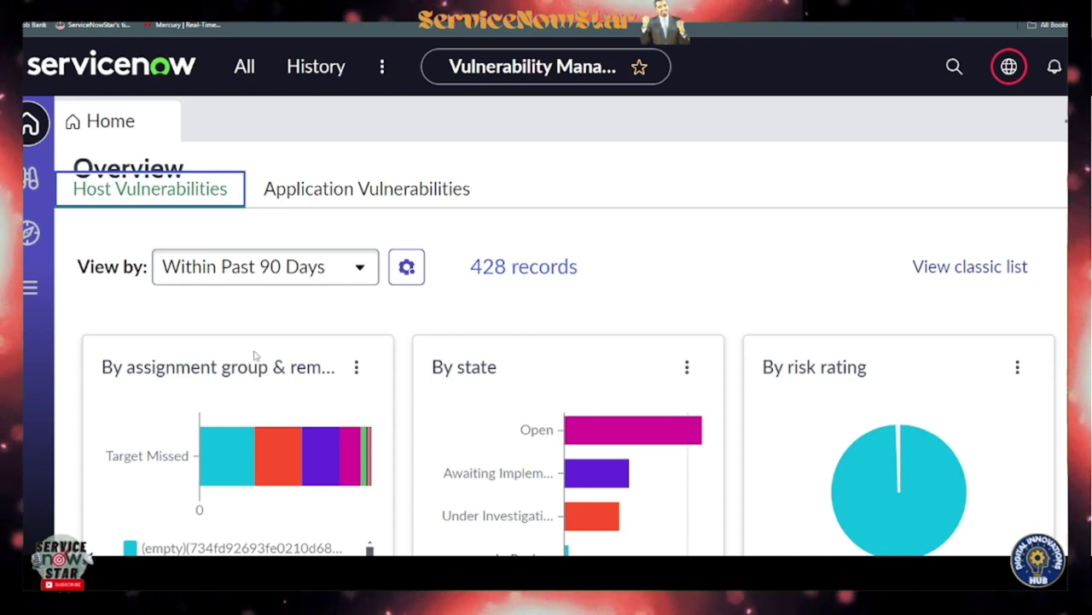
pyautogui.scroll(-1, 254, 356)
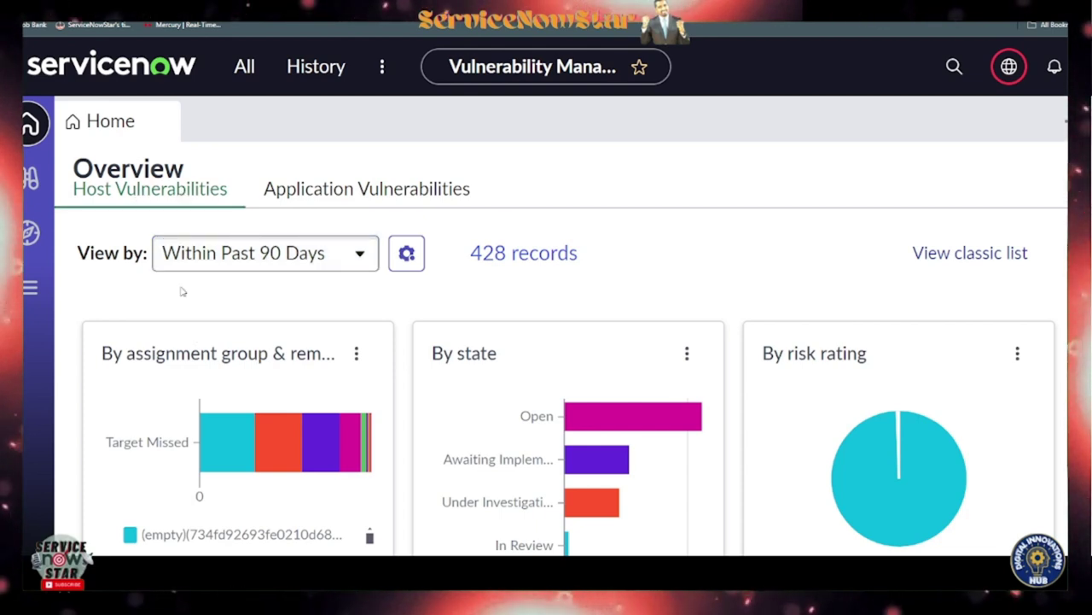
pyautogui.click(359, 257)
pyautogui.click(358, 255)
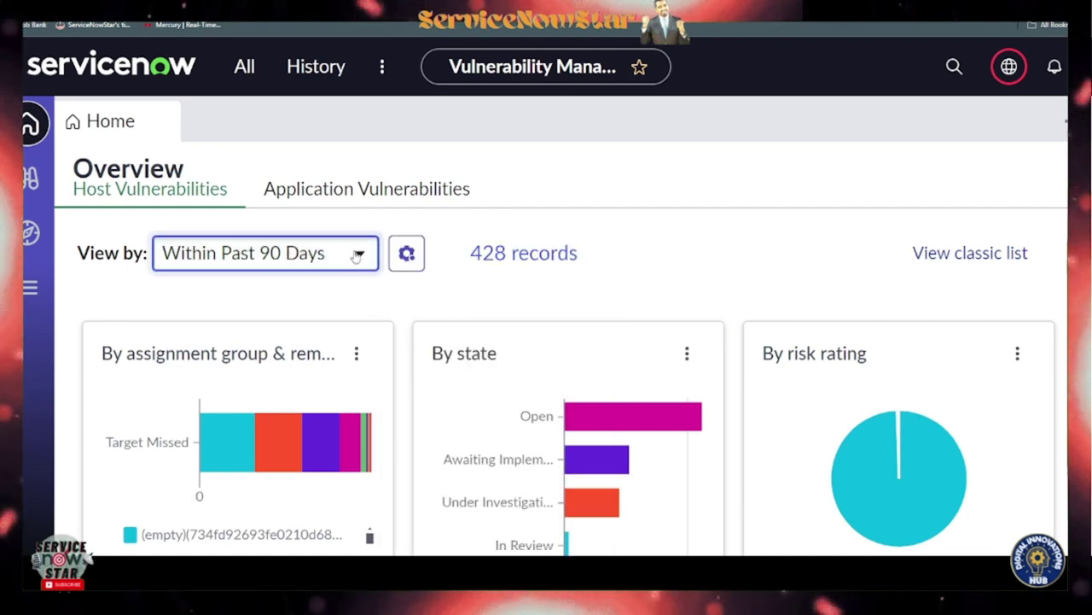
pyautogui.click(357, 254)
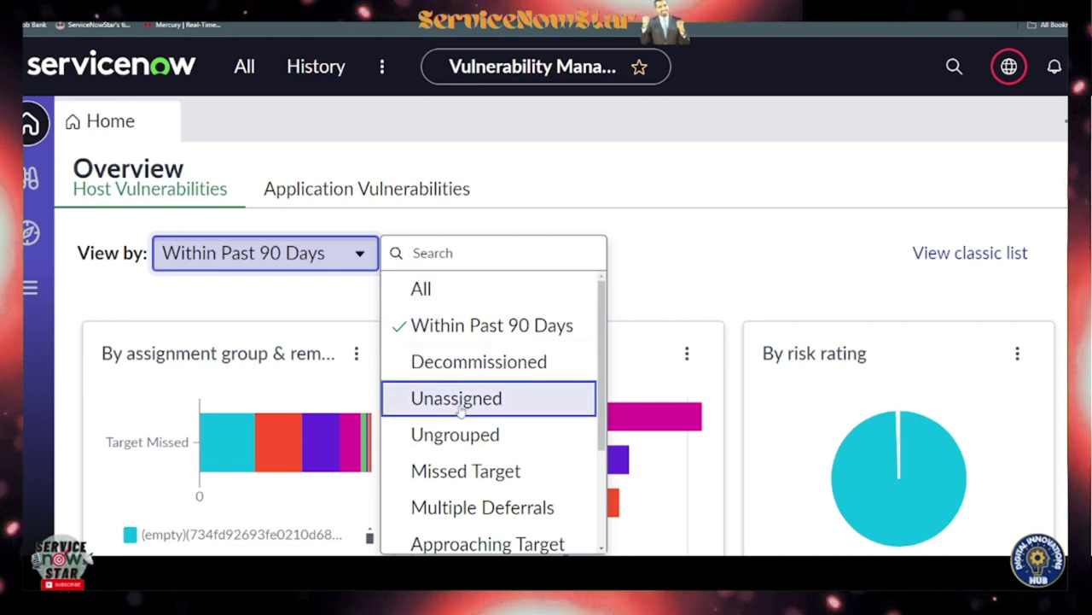
pyautogui.scroll(-1, 484, 480)
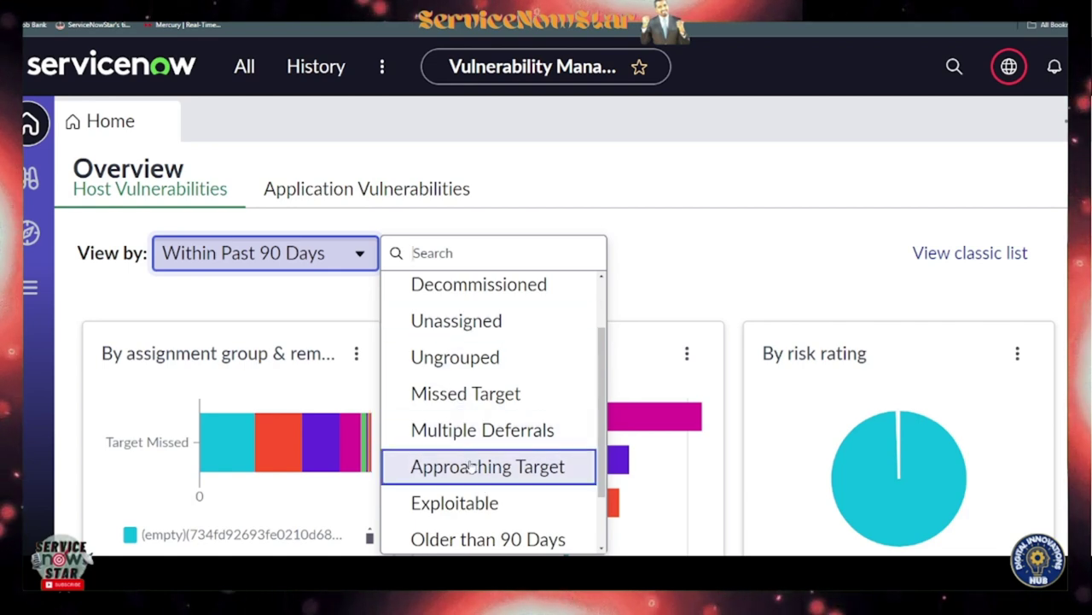
pyautogui.click(314, 302)
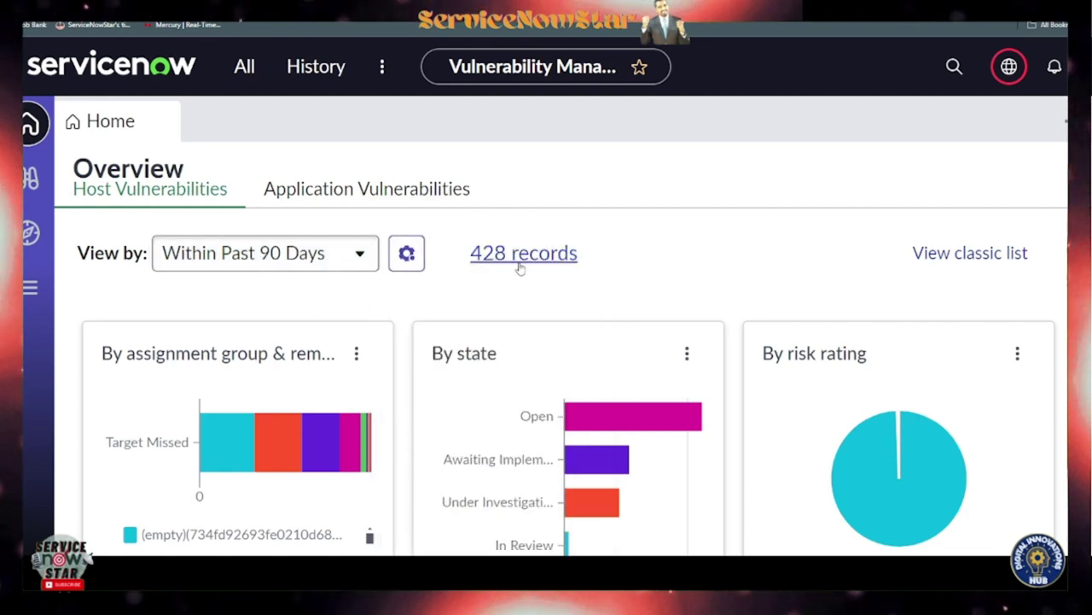
pyautogui.scroll(-1, 349, 330)
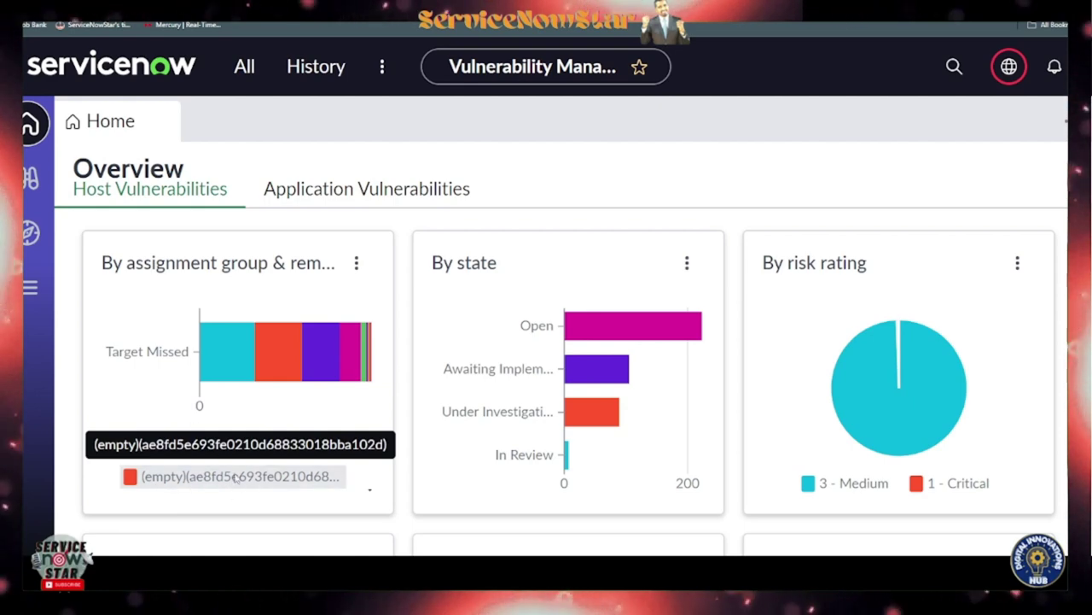
pyautogui.moveTo(214, 398)
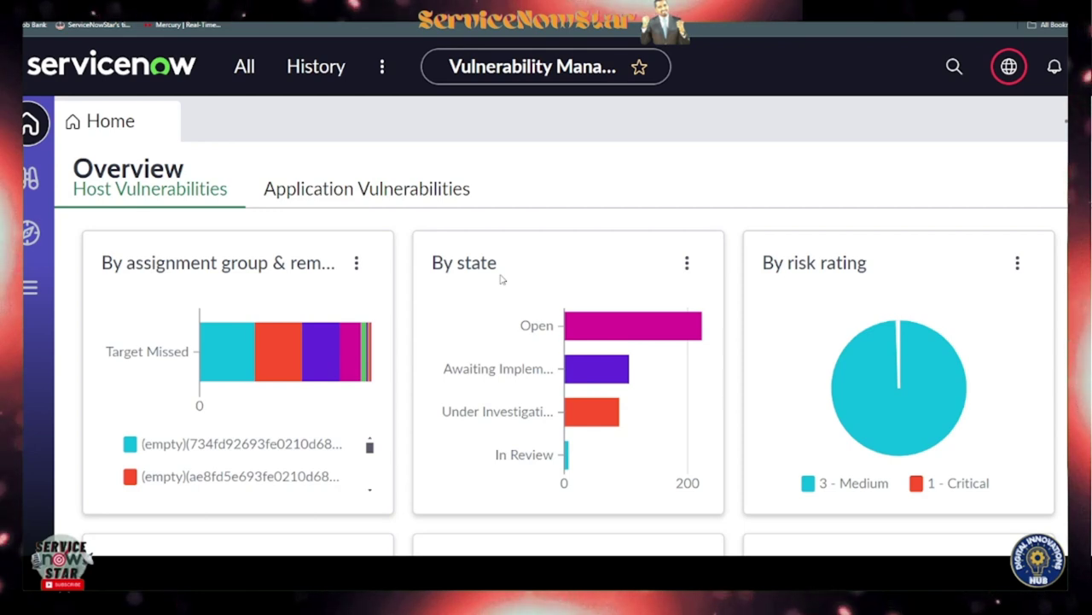
pyautogui.moveTo(600, 331)
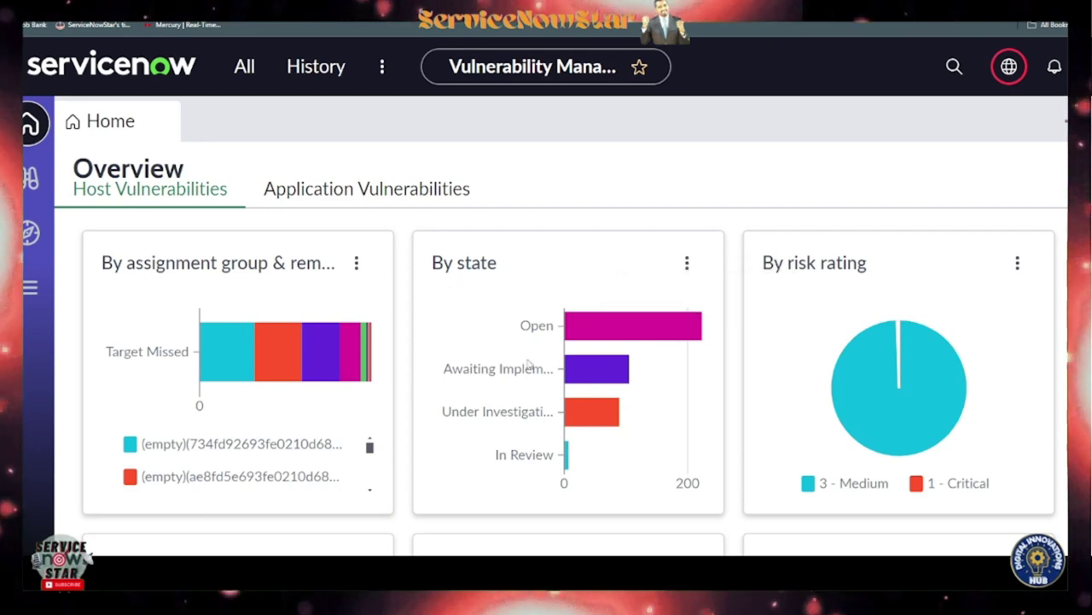
pyautogui.moveTo(602, 414)
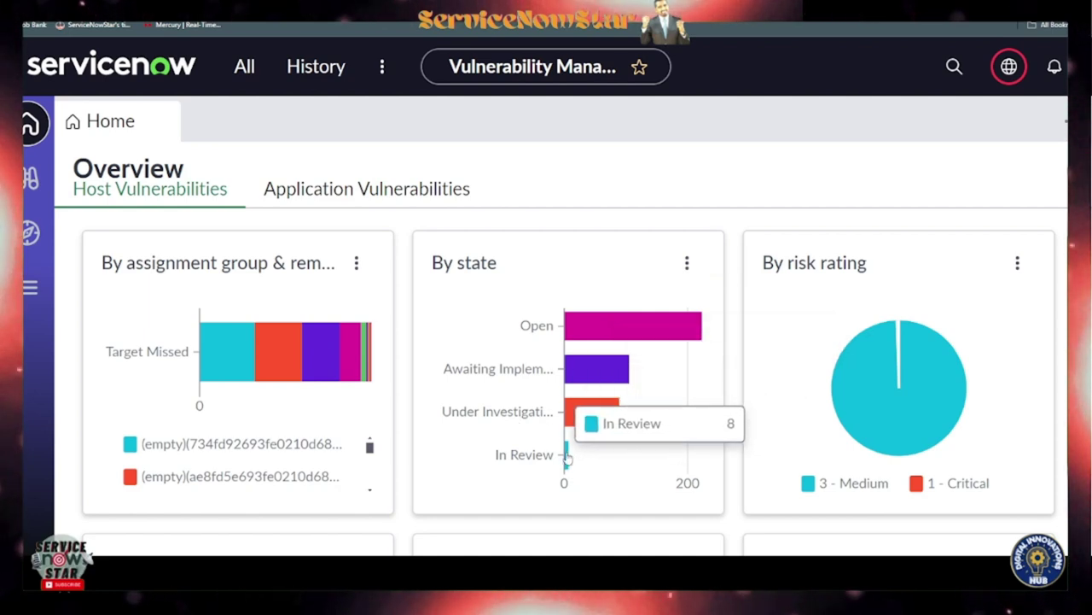
pyautogui.moveTo(620, 383)
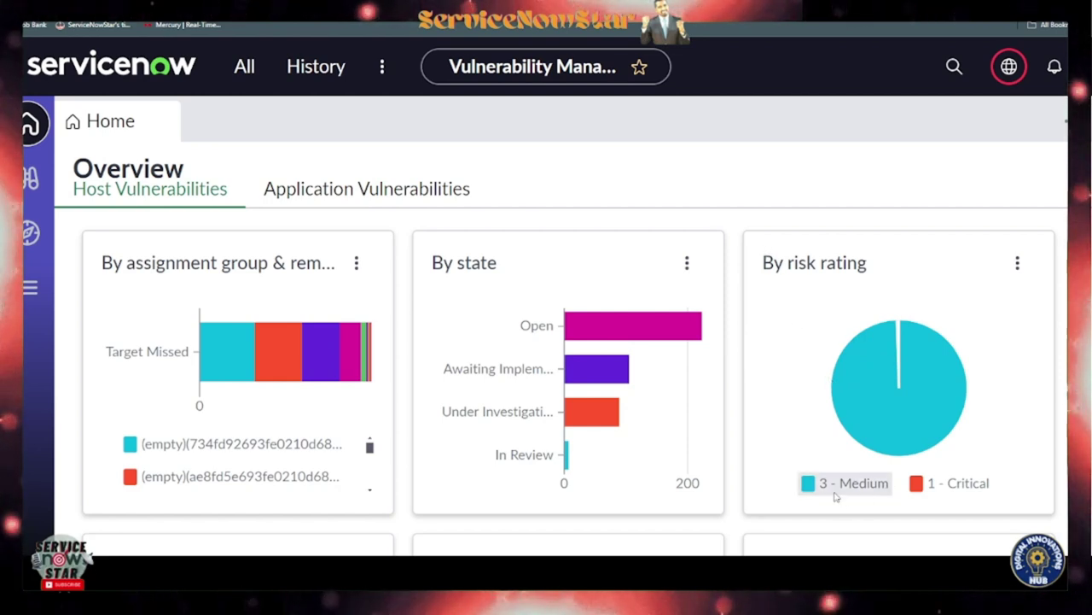
pyautogui.scroll(-3, 905, 474)
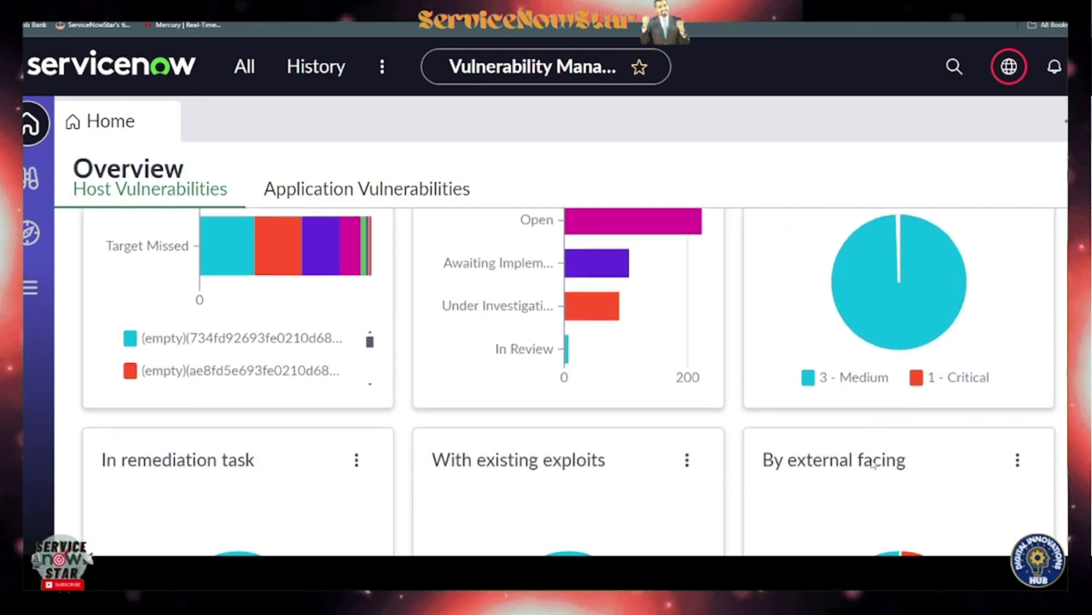
pyautogui.scroll(-3, 873, 464)
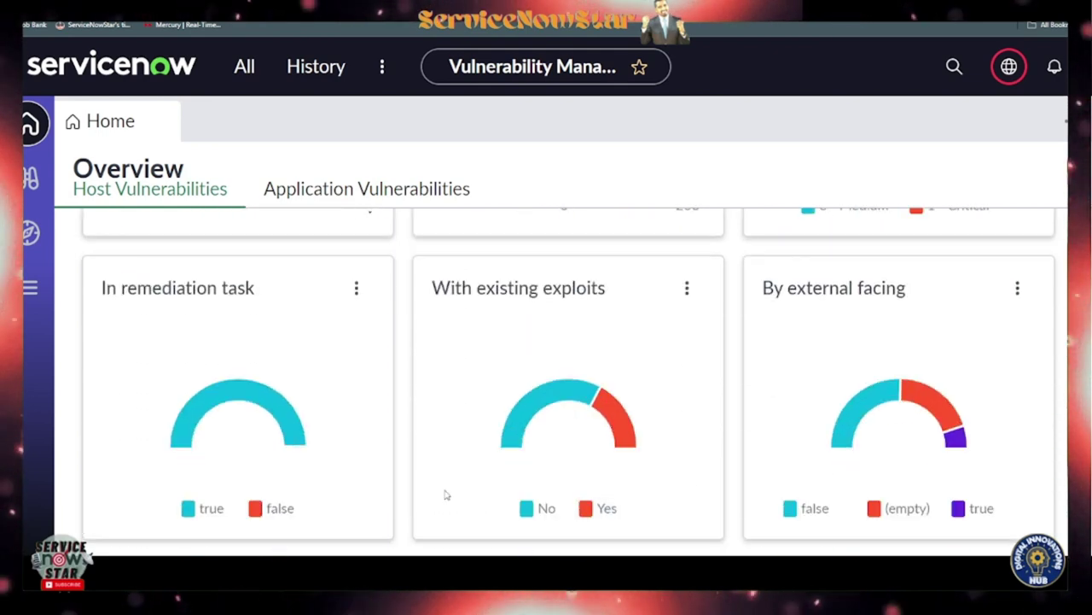
pyautogui.scroll(-2, 446, 493)
pyautogui.scroll(1, 244, 407)
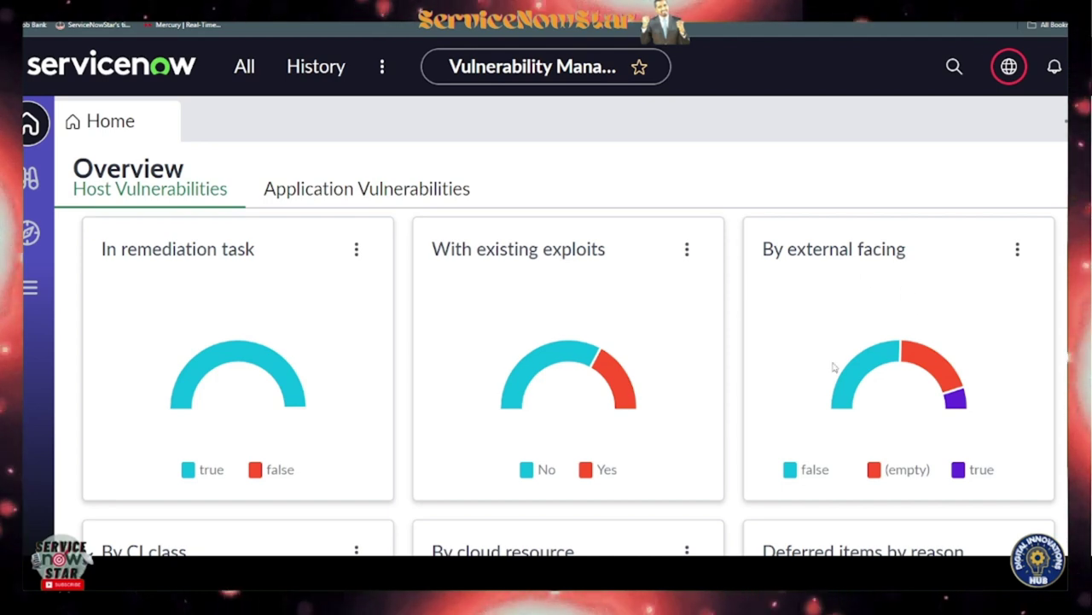
pyautogui.scroll(-3, 689, 424)
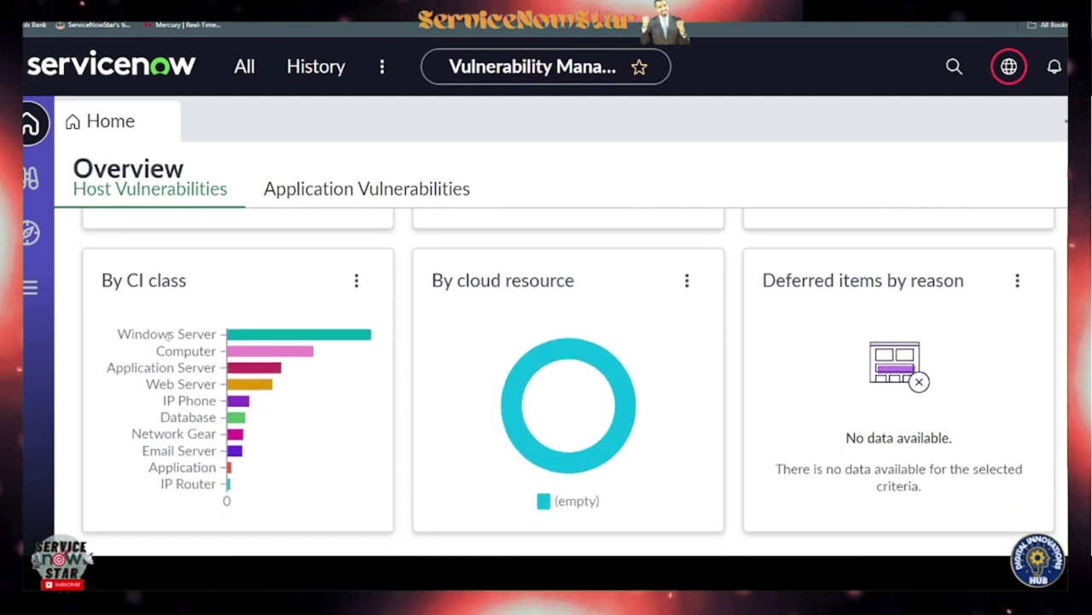
pyautogui.moveTo(310, 337)
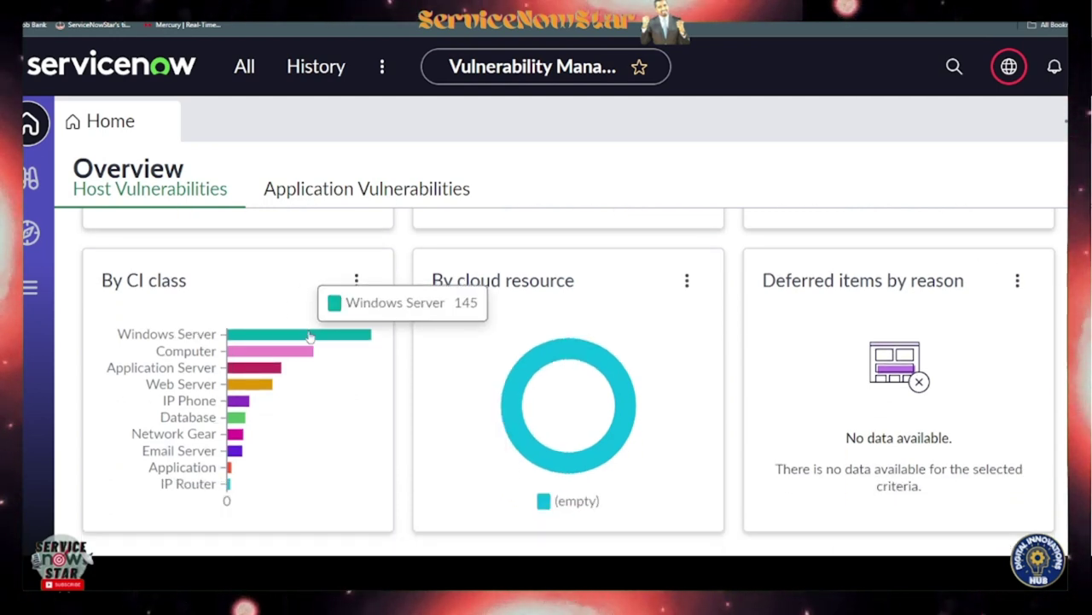
pyautogui.scroll(-1, 589, 405)
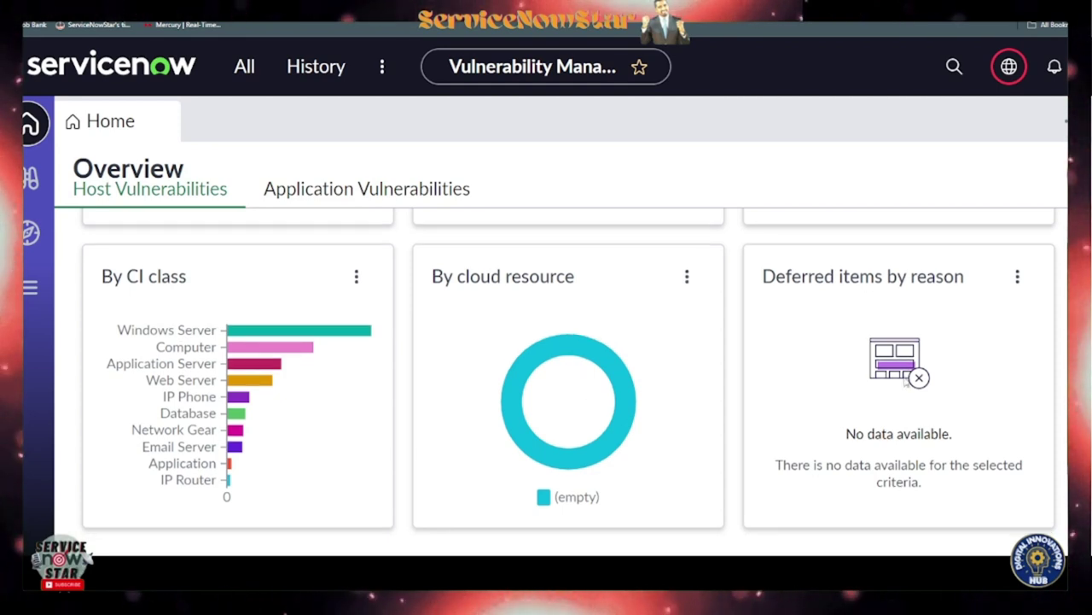
pyautogui.moveTo(618, 435)
pyautogui.scroll(2, 618, 434)
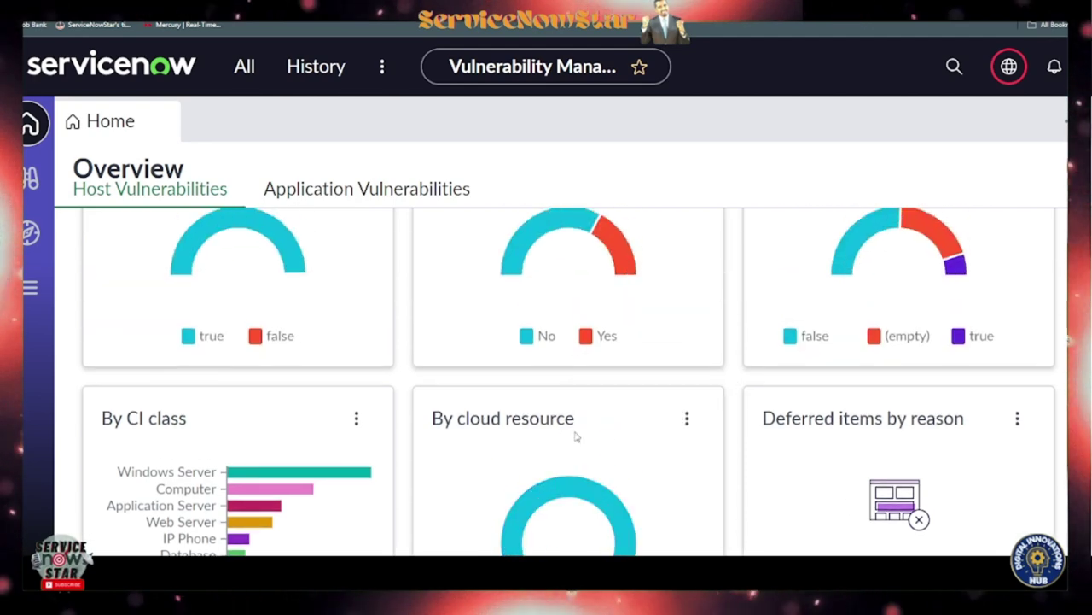
pyautogui.scroll(3, 465, 442)
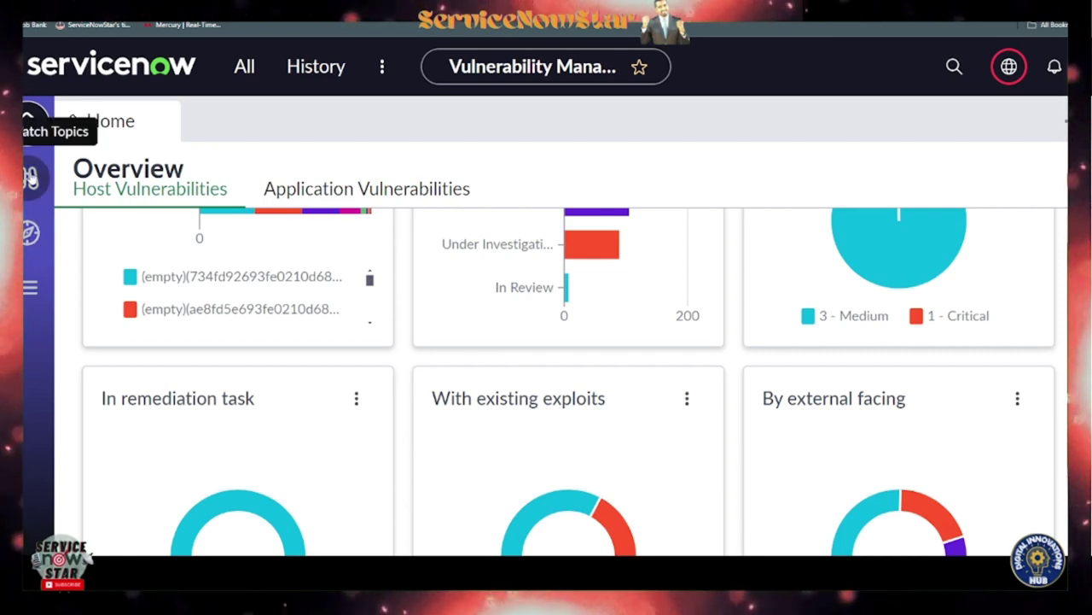
# Step: Go to Watch Topics and view Overview - Host Vulnerabilities at 0% remediation progress
pyautogui.click(30, 176)
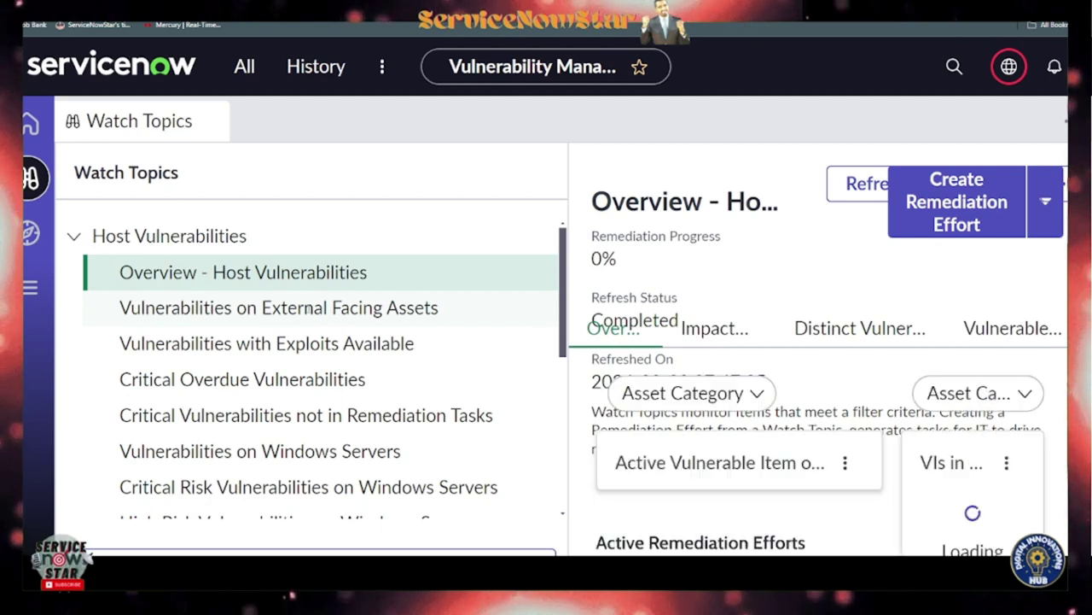
pyautogui.click(174, 269)
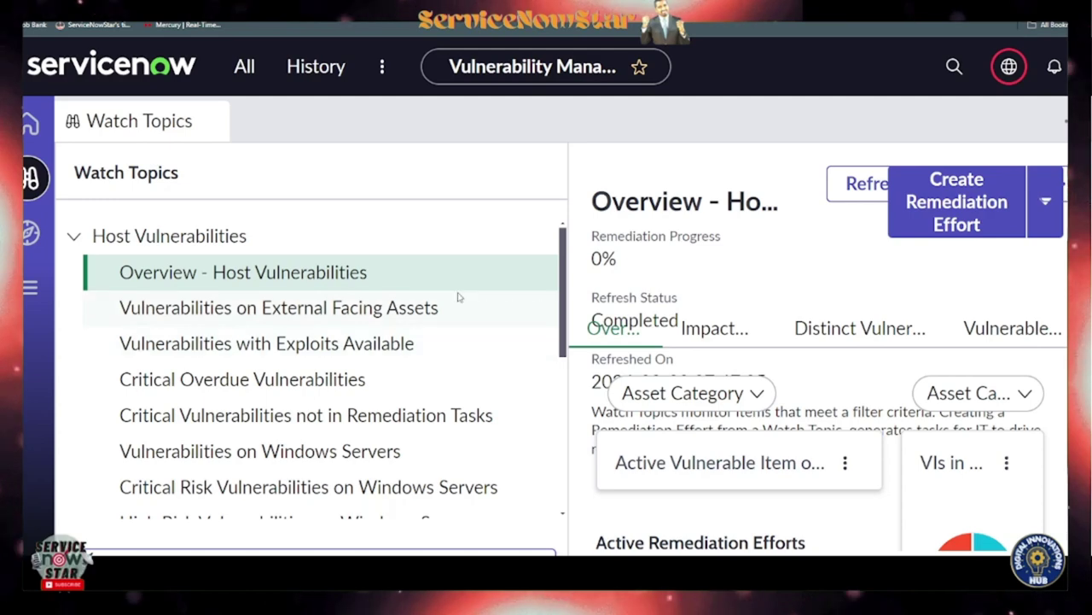
pyautogui.scroll(-2, 425, 393)
pyautogui.scroll(-3, 425, 392)
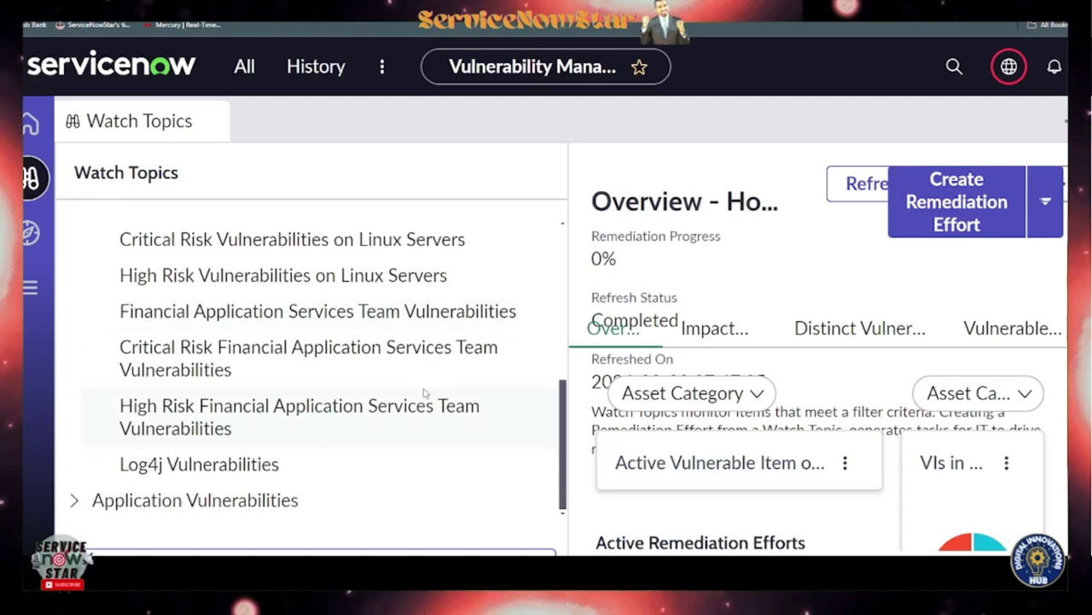
pyautogui.scroll(3, 425, 390)
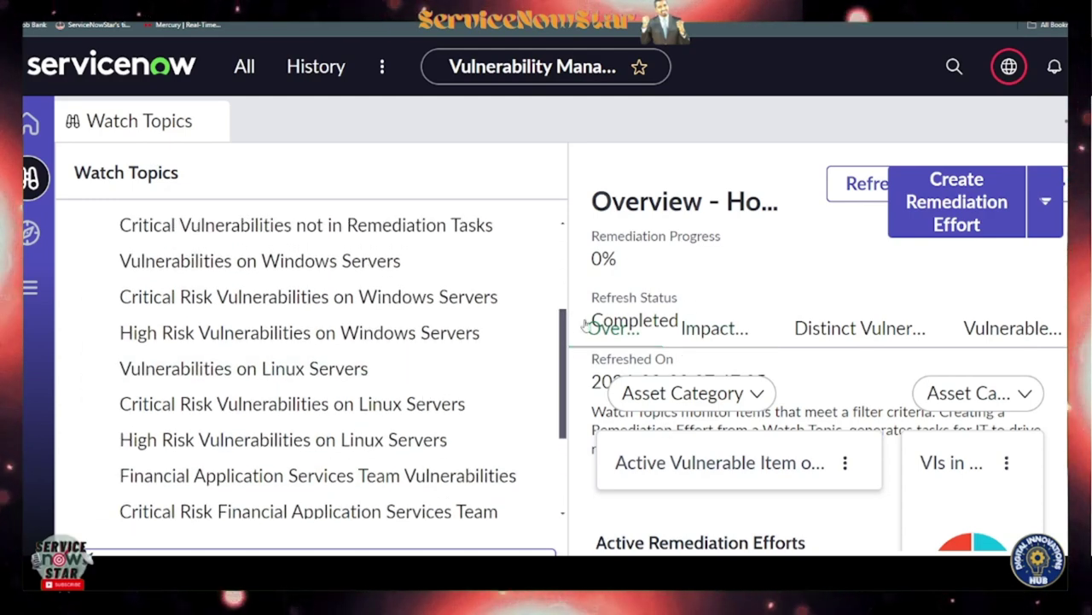
# Step: Go to Exposure Assessment and review the Assess by CVE table, which holds 0 records
pyautogui.click(29, 232)
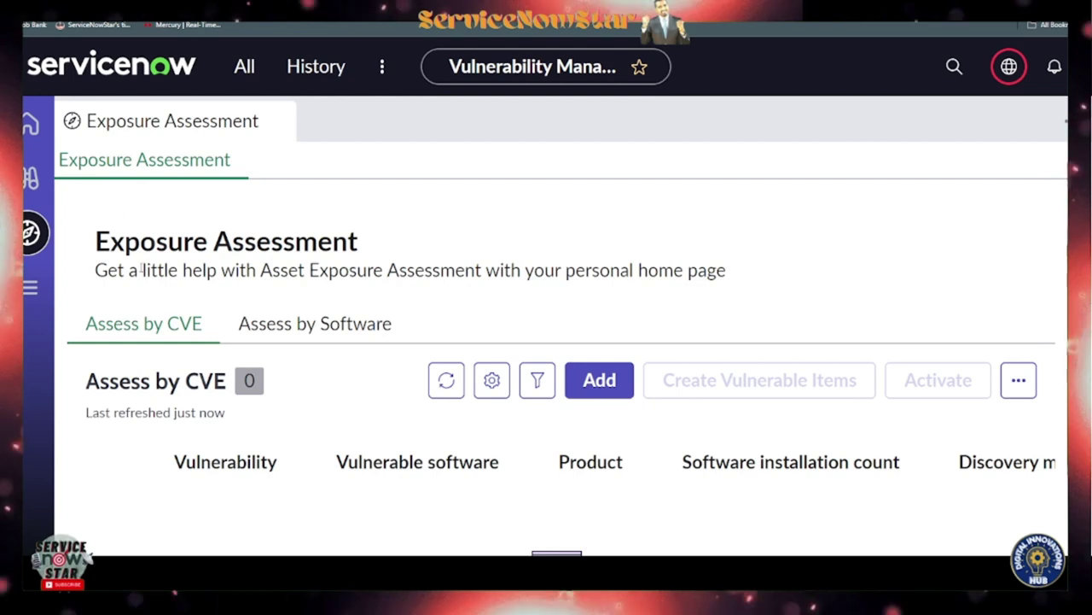
pyautogui.scroll(-2, 334, 361)
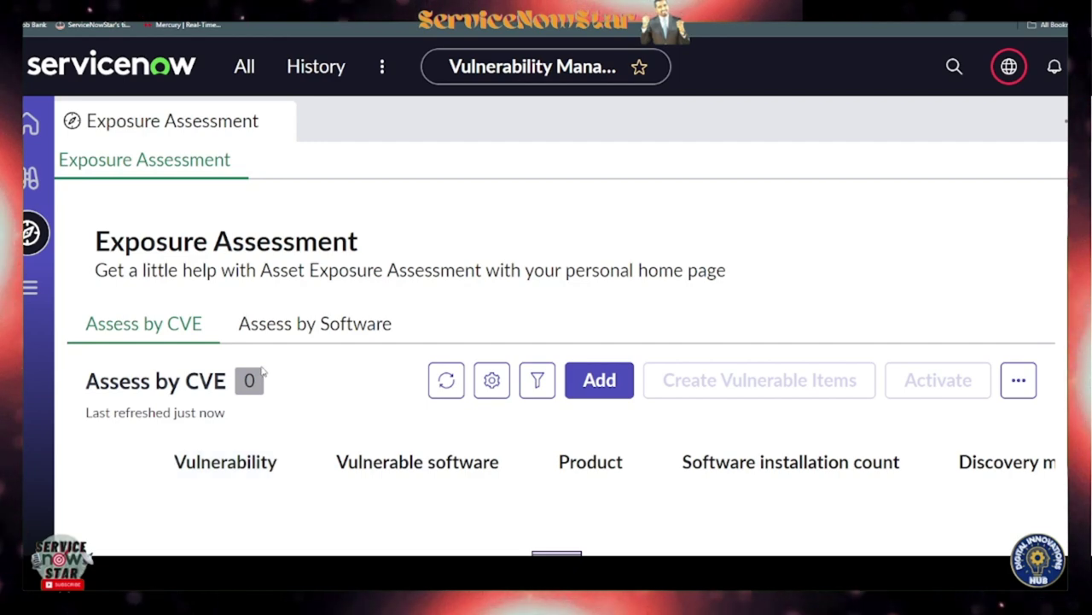
pyautogui.scroll(-2, 287, 398)
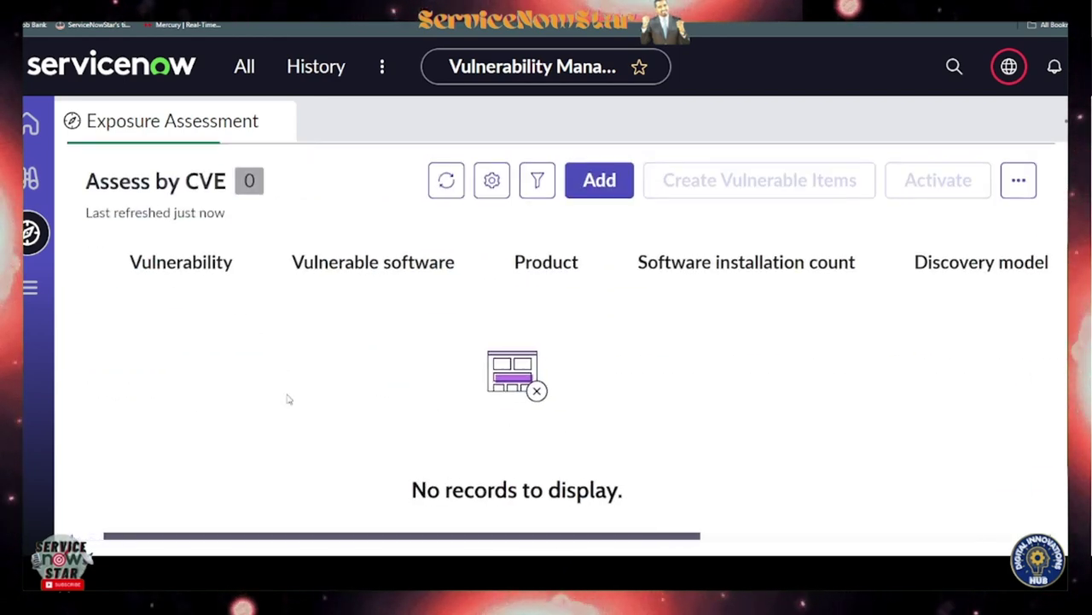
pyautogui.scroll(2, 287, 398)
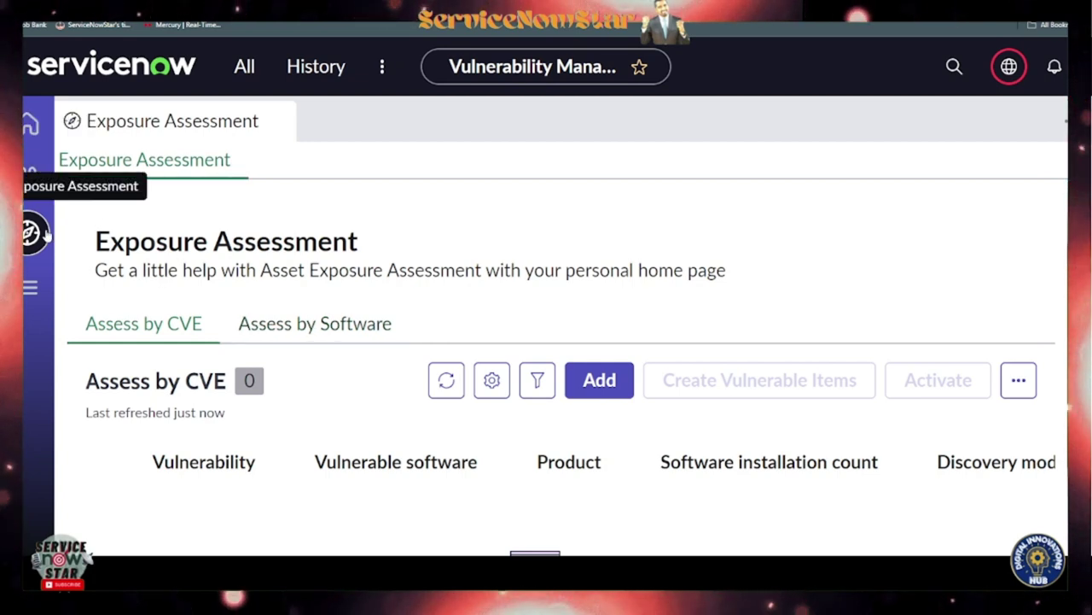
# Step: Show the Lists catalogue on the List page beside Assigned to Me - Copy
pyautogui.click(31, 289)
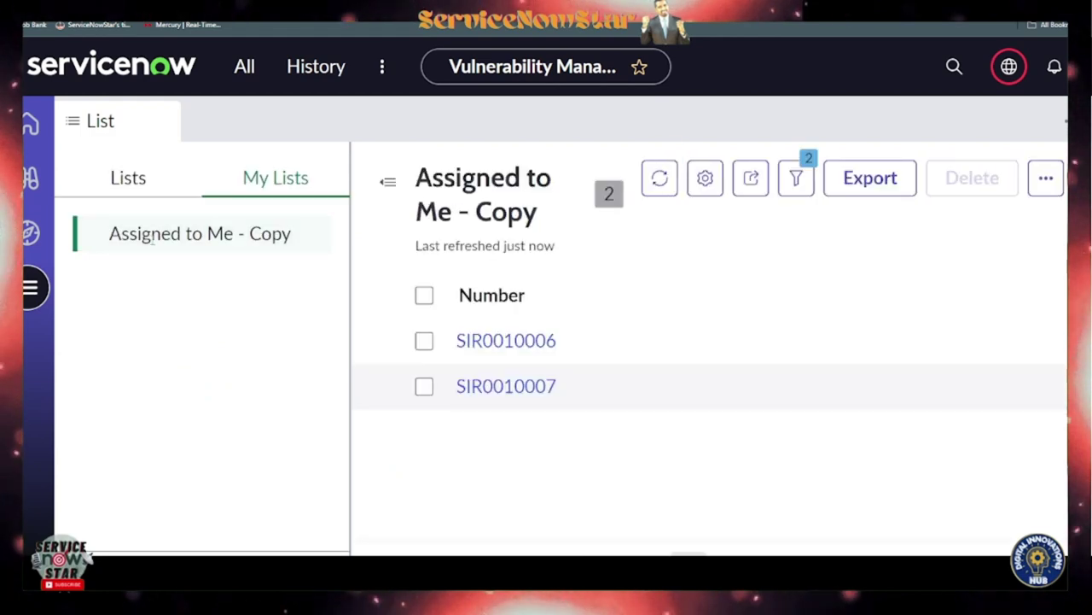
pyautogui.click(117, 181)
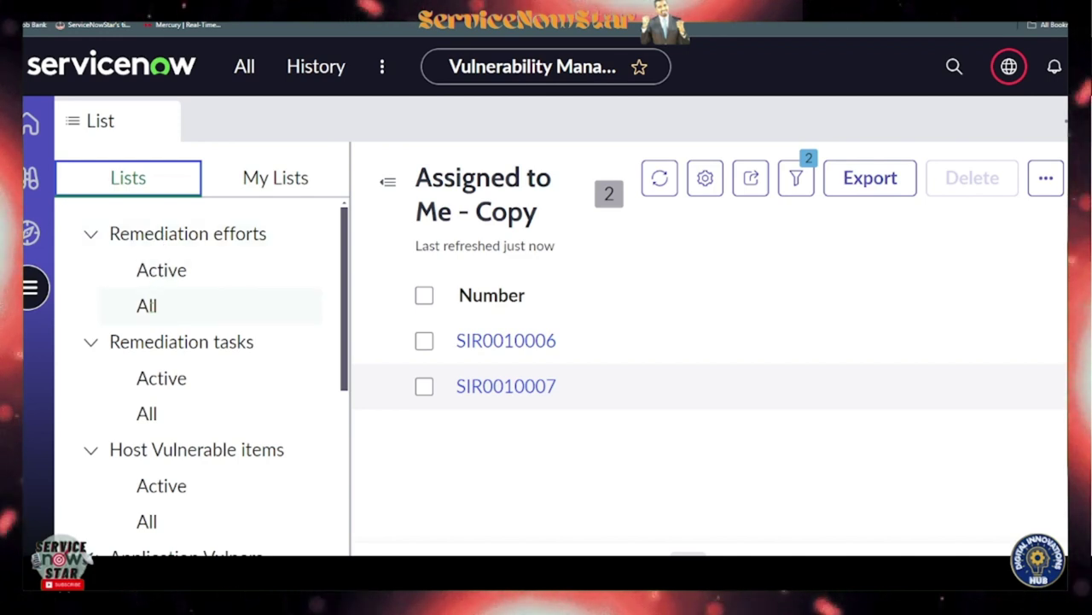
# Step: Show the Remediation efforts - All list with 7 records instead of only Active
pyautogui.click(165, 268)
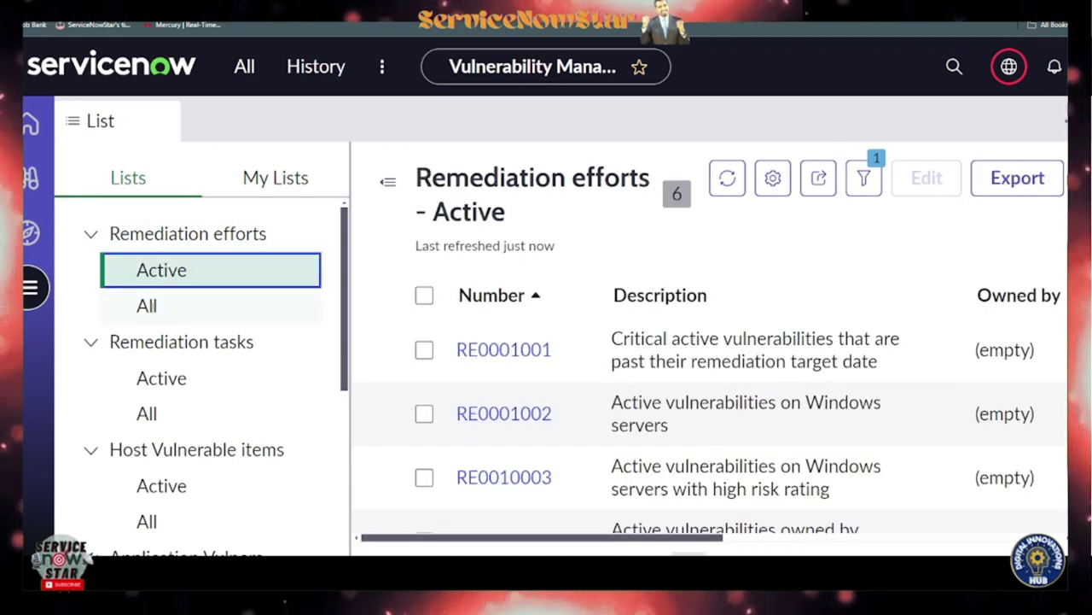
pyautogui.click(167, 306)
pyautogui.scroll(-1, 168, 339)
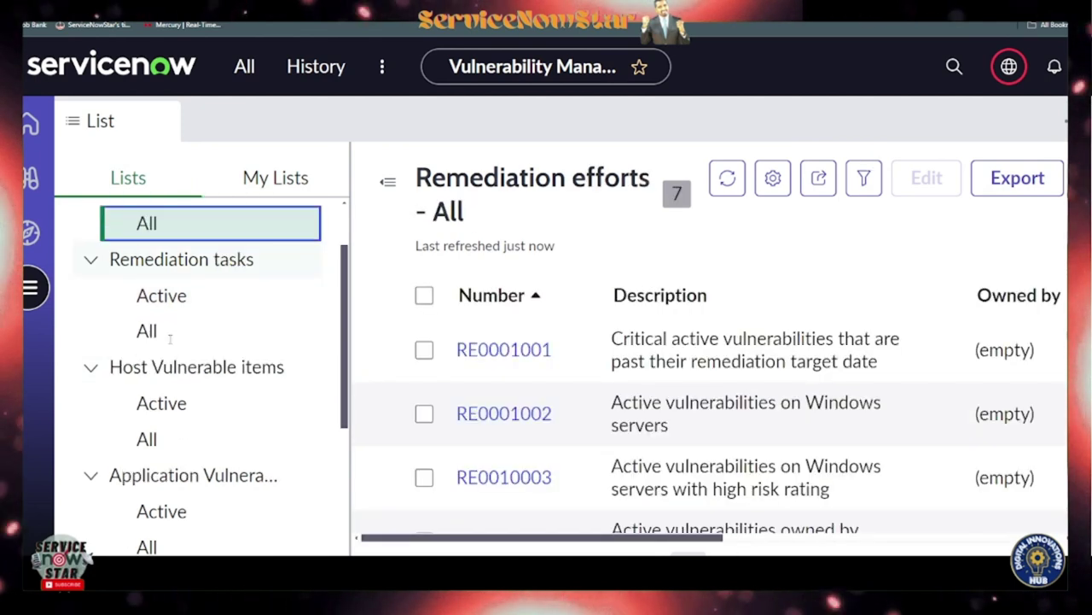
pyautogui.scroll(1, 162, 320)
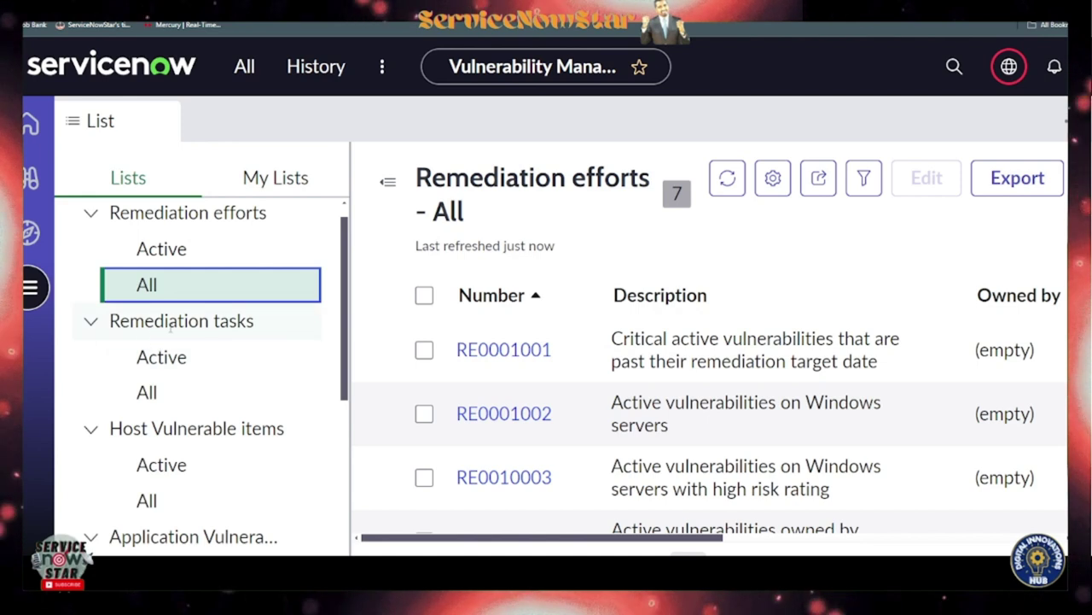
# Step: Collapse the Remediation tasks, efforts, Vulnerable items, Exceptions, Approvals and Libraries groups
pyautogui.click(90, 322)
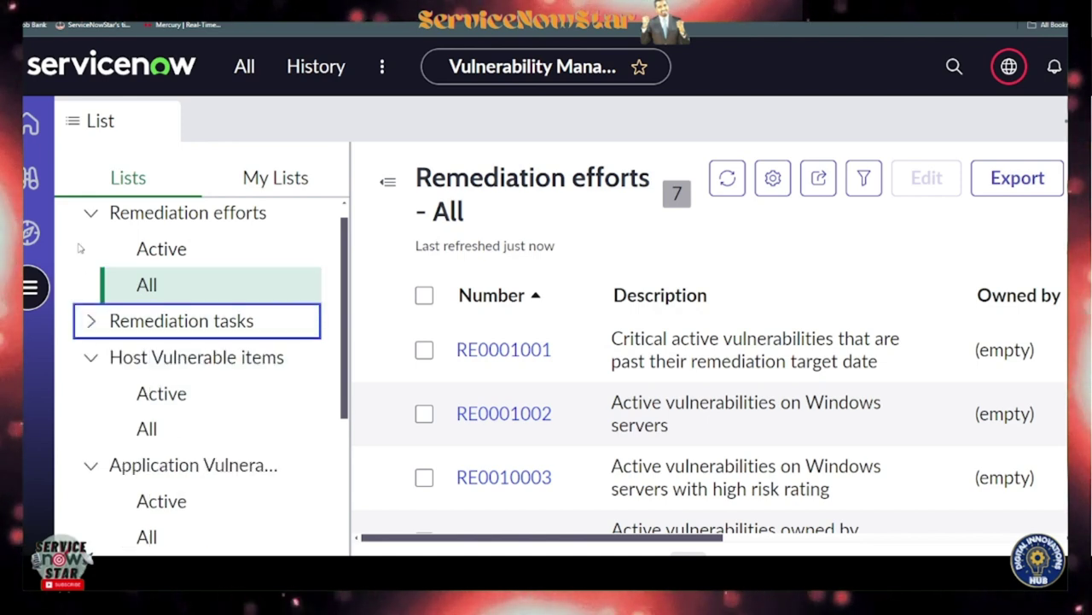
pyautogui.click(89, 214)
pyautogui.scroll(-1, 184, 288)
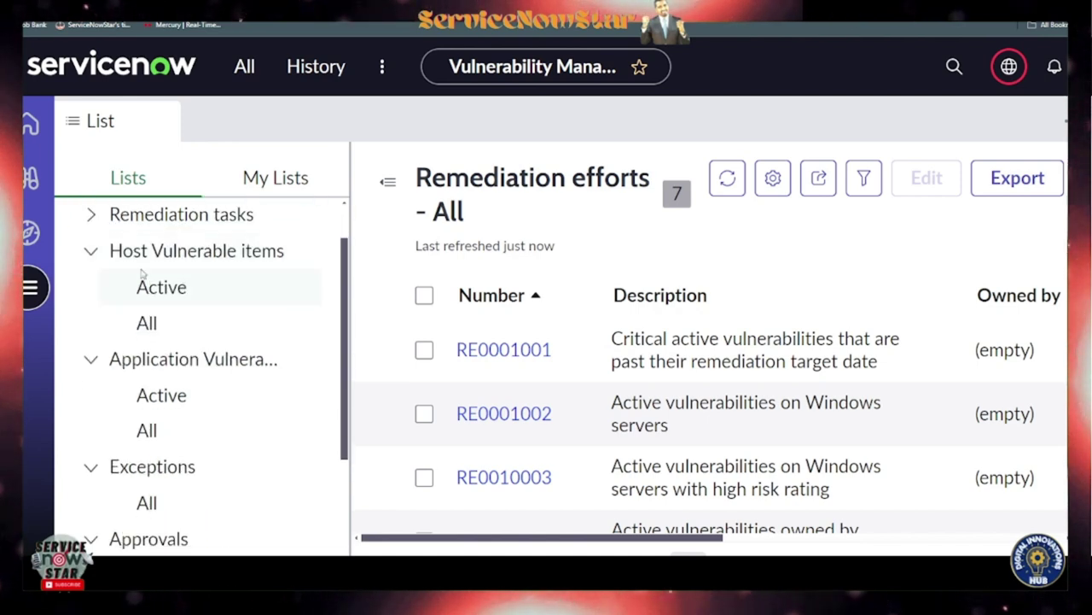
pyautogui.click(90, 251)
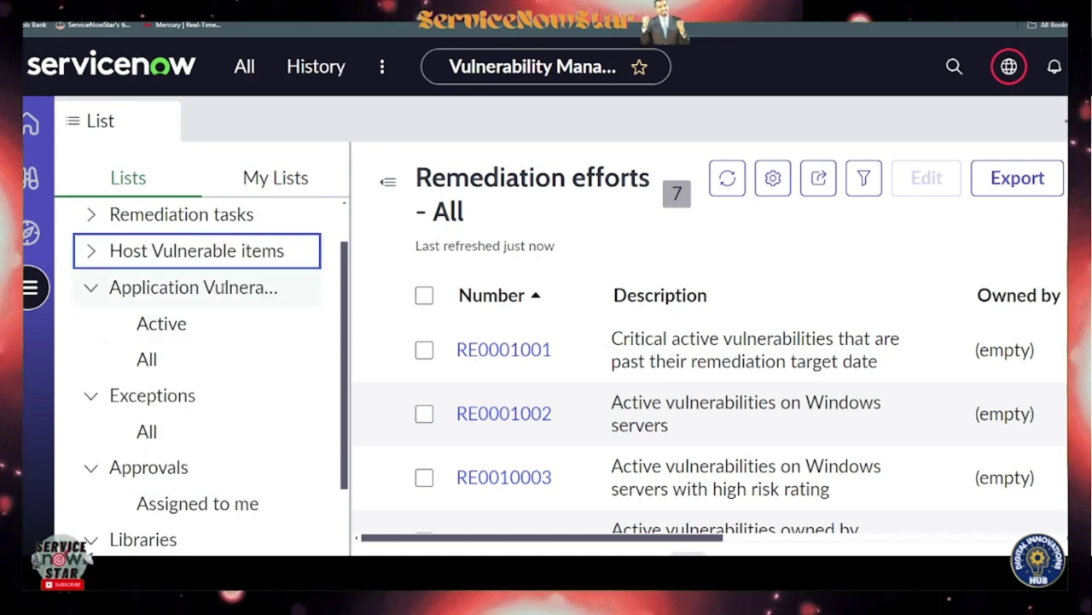
pyautogui.click(90, 288)
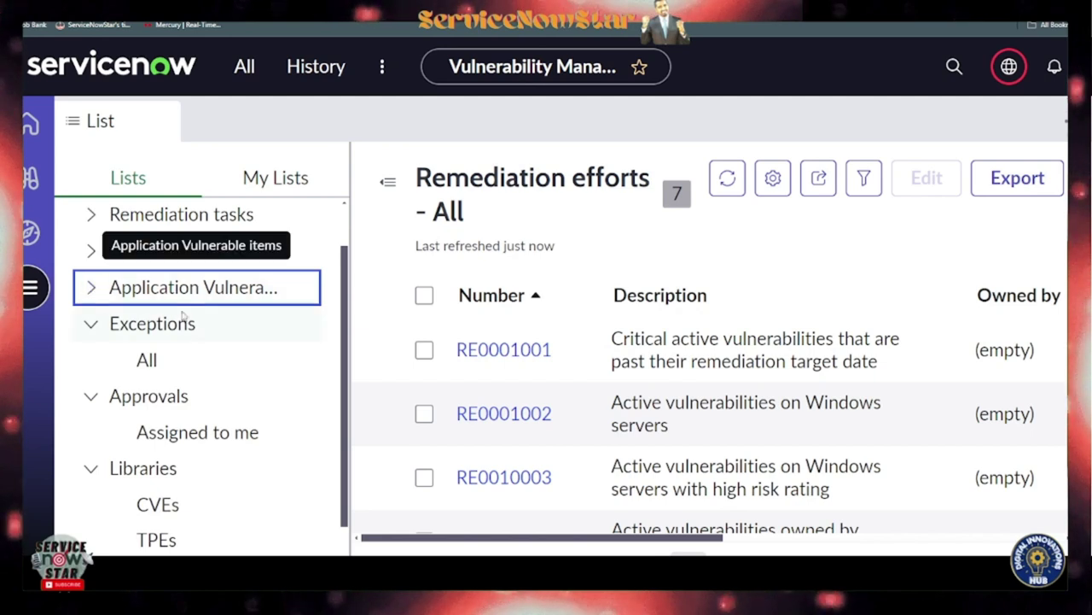
pyautogui.click(90, 324)
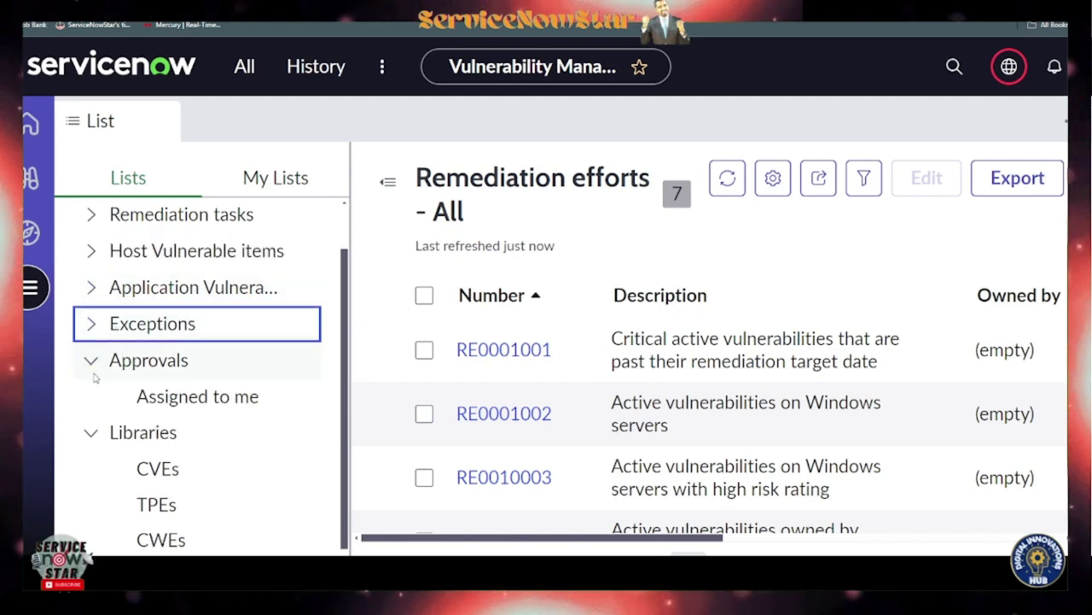
pyautogui.click(92, 363)
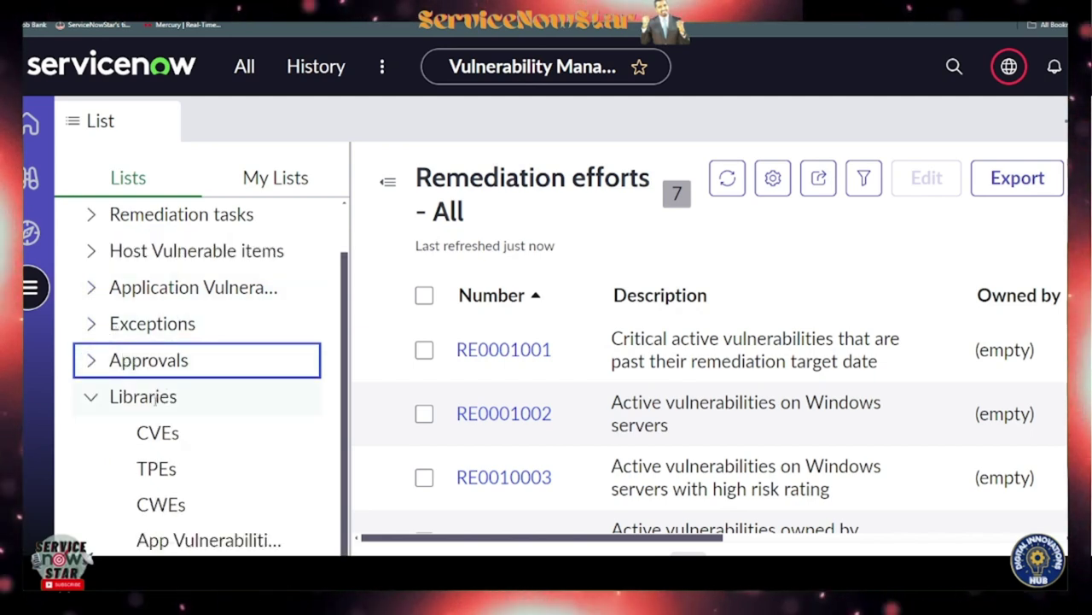
pyautogui.scroll(-1, 216, 423)
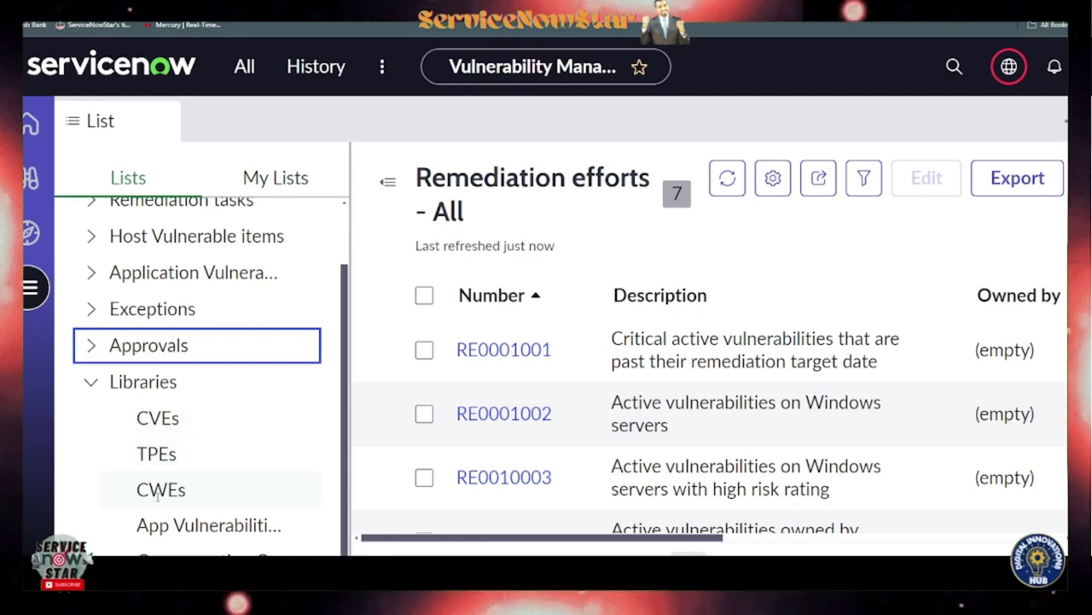
pyautogui.scroll(-1, 158, 496)
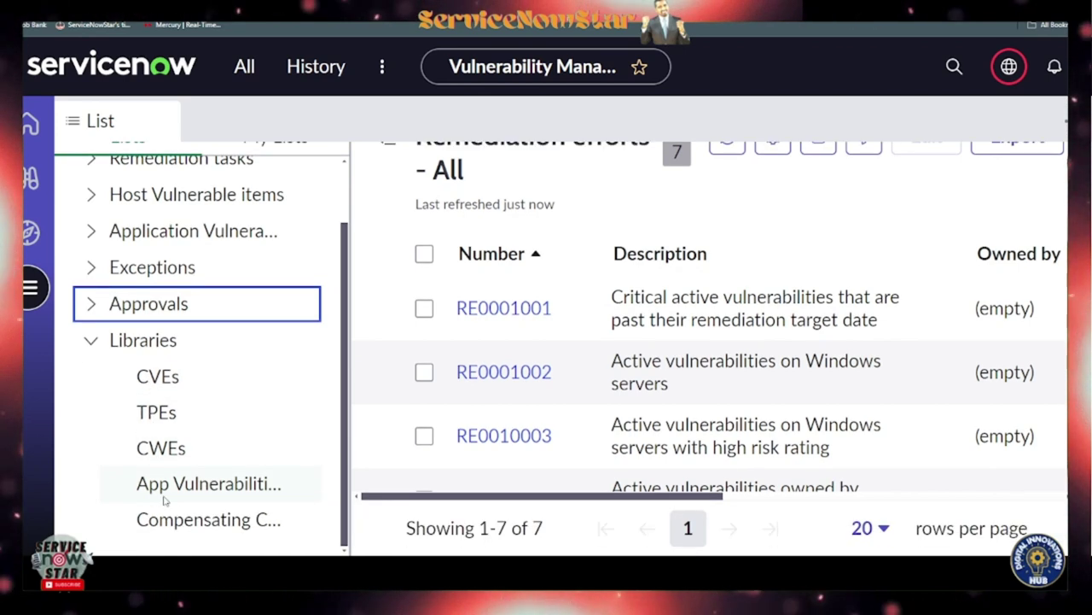
pyautogui.click(90, 339)
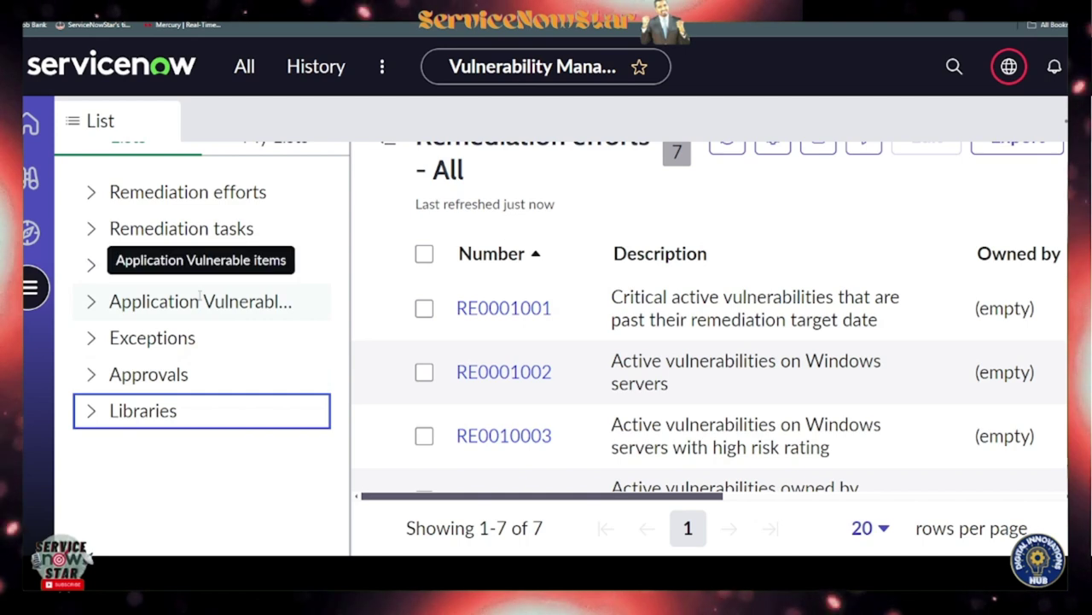
pyautogui.scroll(1, 175, 256)
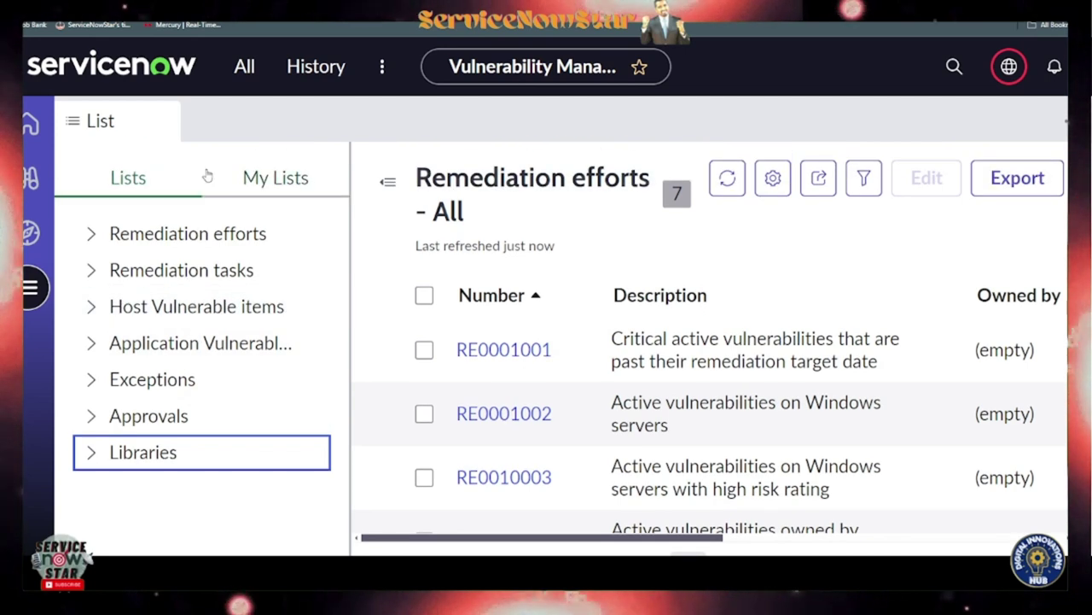
# Step: Switch the side panel to My Lists, which contains only Assigned to Me - Copy
pyautogui.click(270, 176)
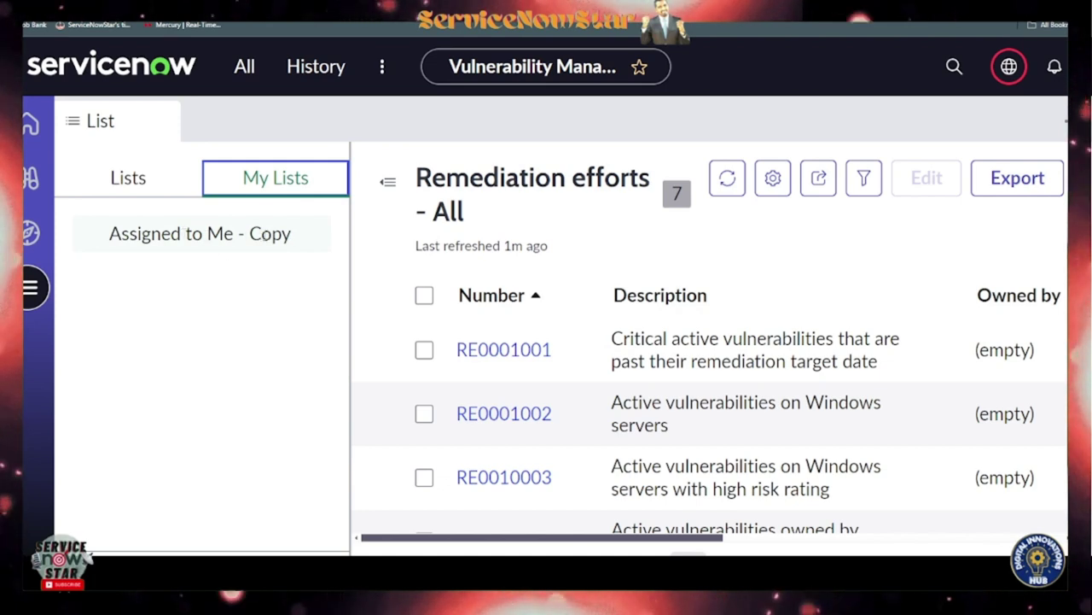
pyautogui.scroll(-2, 237, 384)
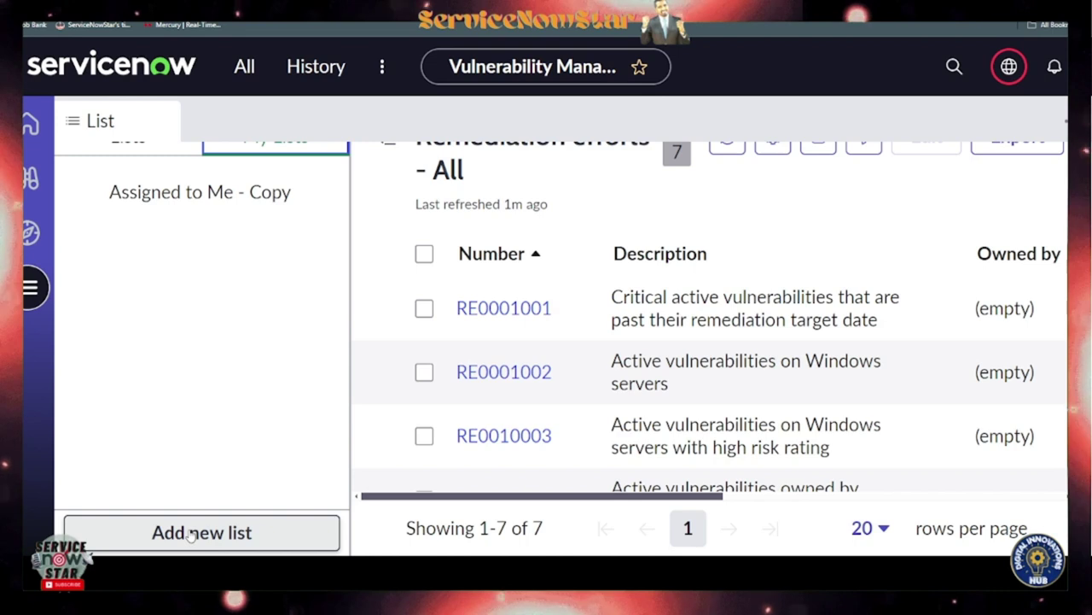
pyautogui.scroll(1, 310, 408)
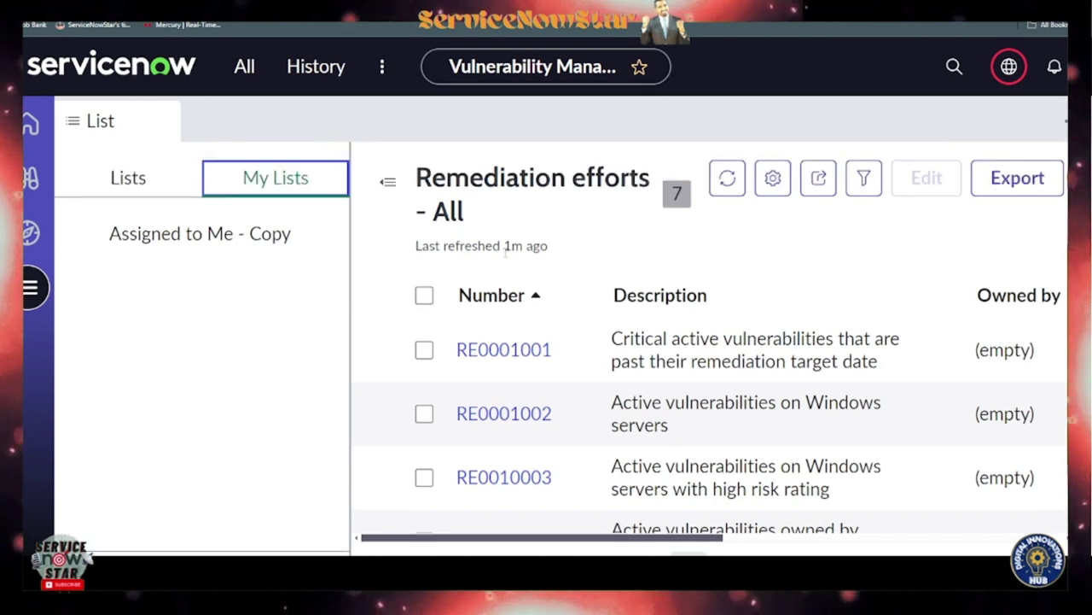
# Step: Open remediation effort RE0001001, Critical Overdue Vulnerabilities, and review its Overview
pyautogui.click(508, 351)
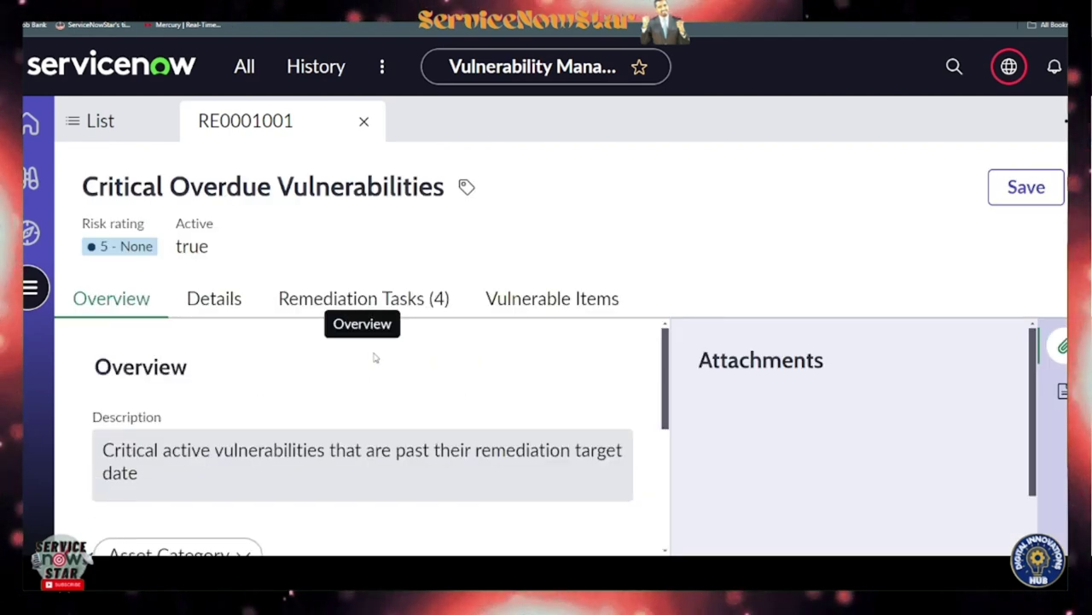
pyautogui.scroll(-1, 296, 367)
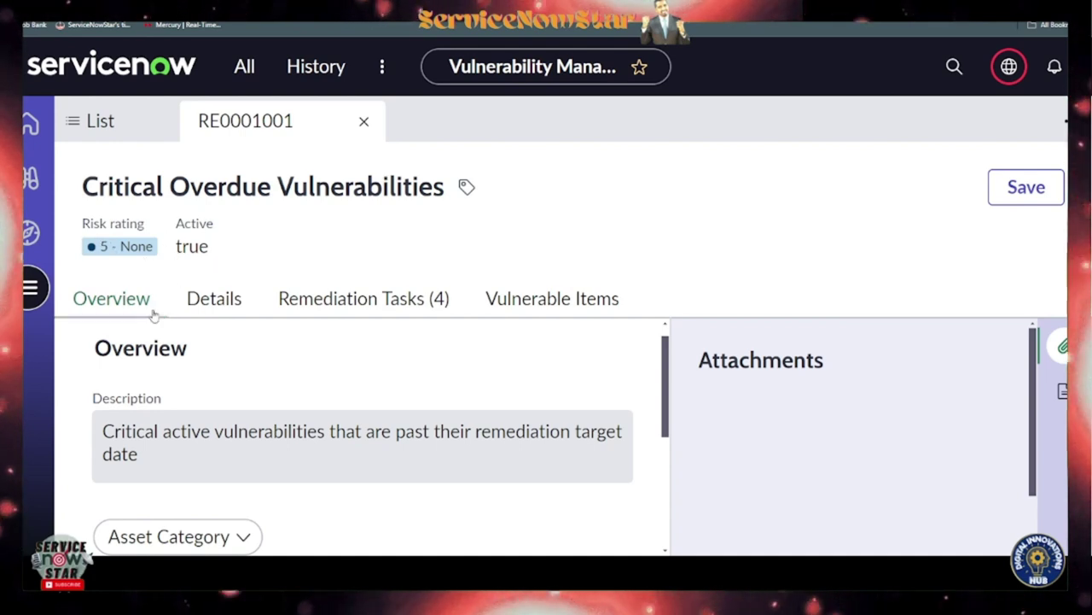
pyautogui.scroll(-2, 162, 384)
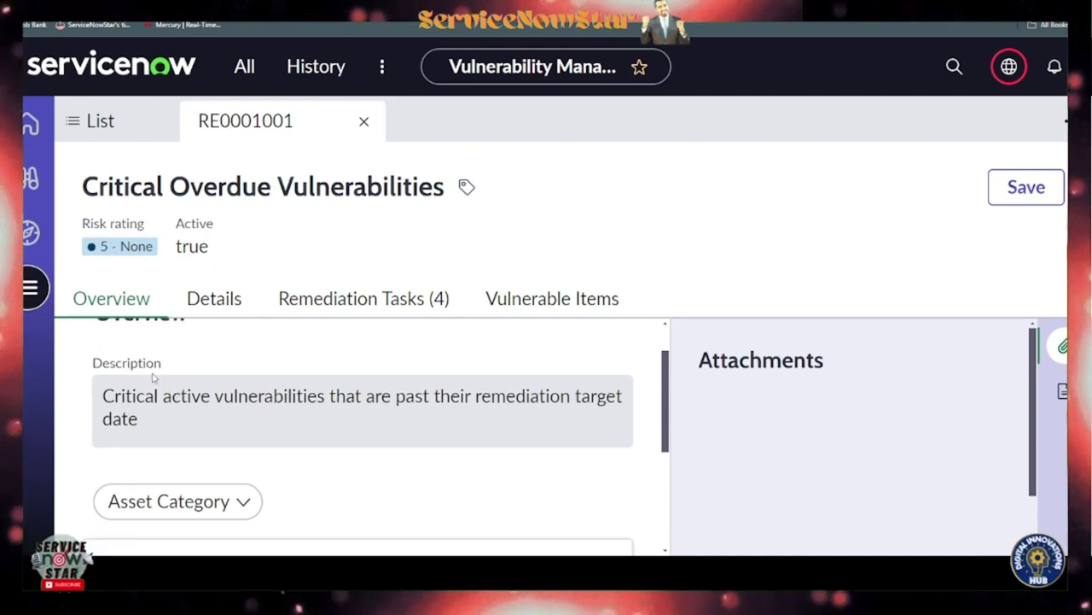
pyautogui.scroll(2, 153, 377)
pyautogui.scroll(-1, 162, 397)
pyautogui.scroll(-2, 175, 410)
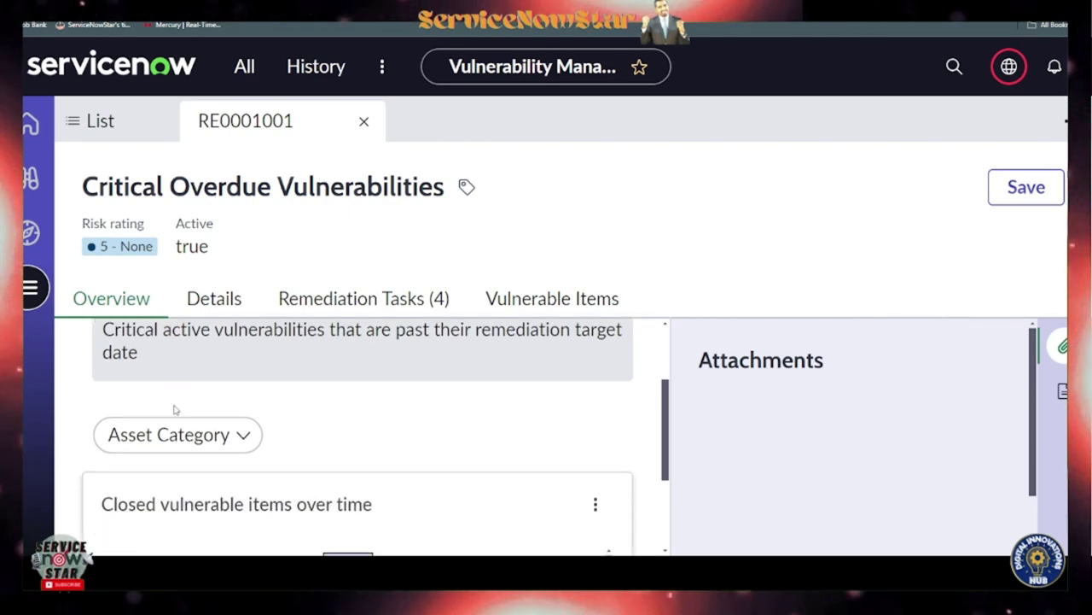
pyautogui.scroll(-2, 171, 419)
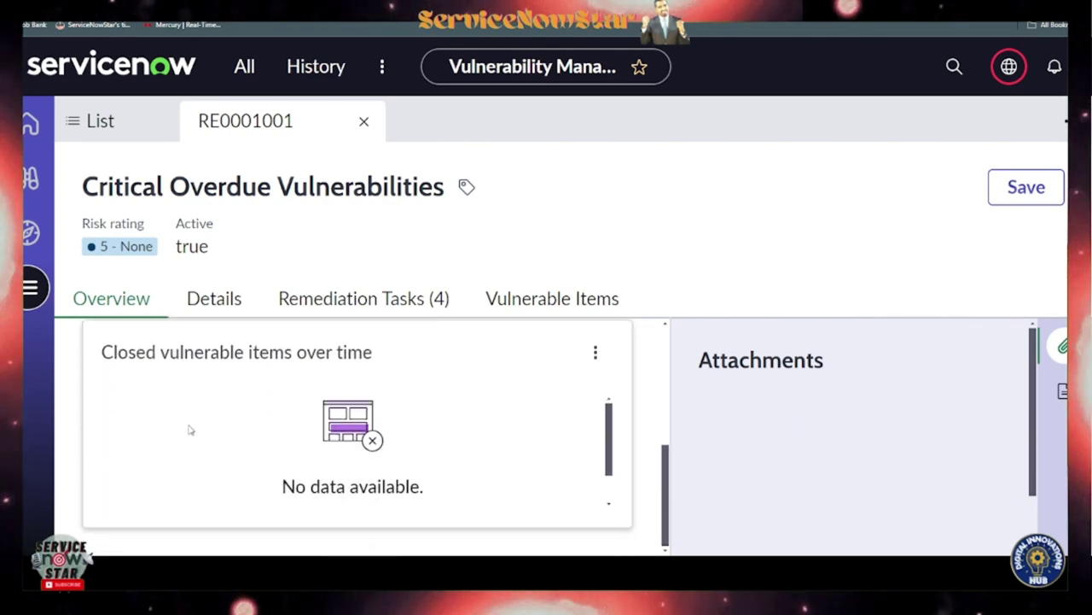
pyautogui.scroll(5, 188, 427)
# Step: Review the record's Details tab with its Remediation Effort fields
pyautogui.click(203, 306)
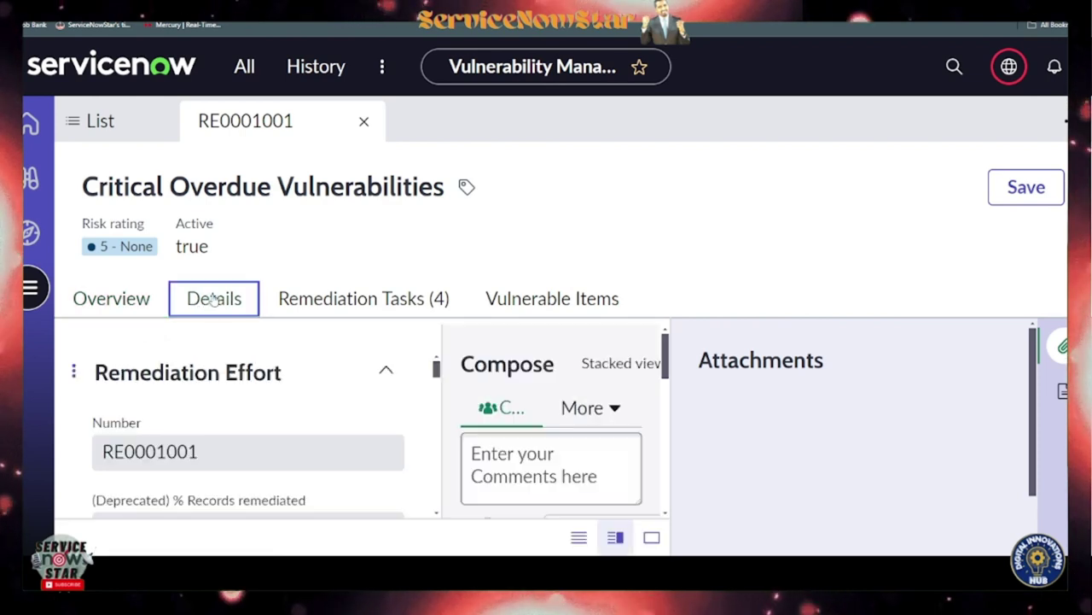
pyautogui.scroll(-2, 262, 390)
pyautogui.scroll(1, 218, 434)
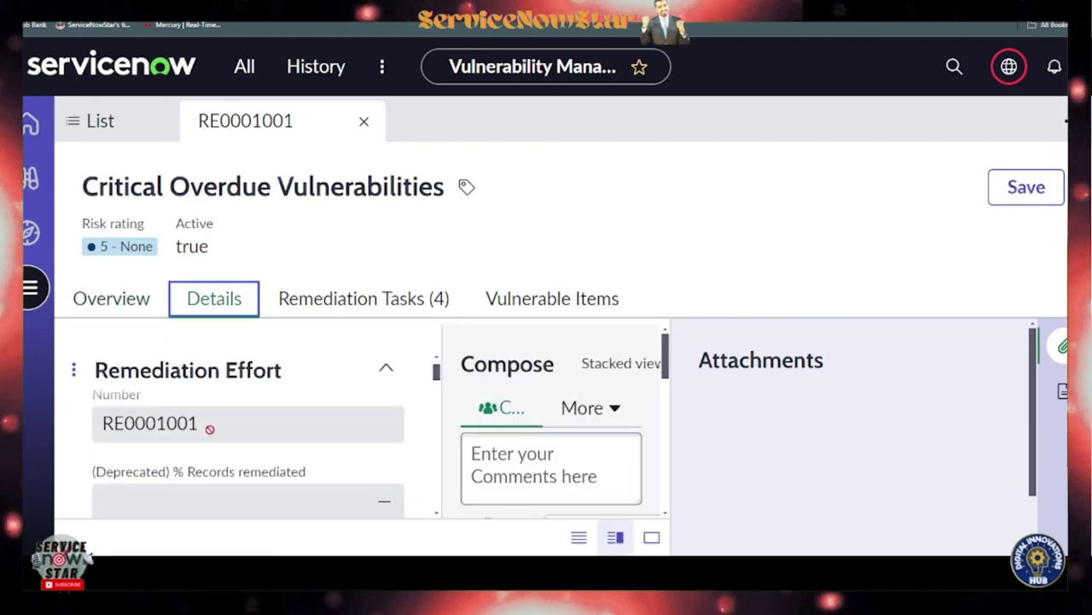
pyautogui.scroll(-5, 181, 456)
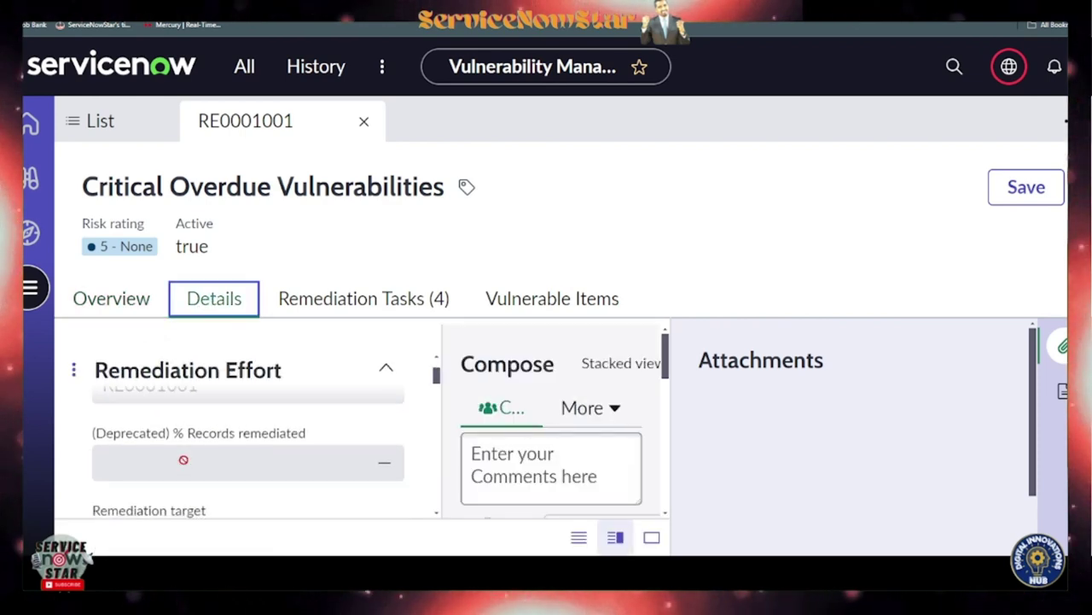